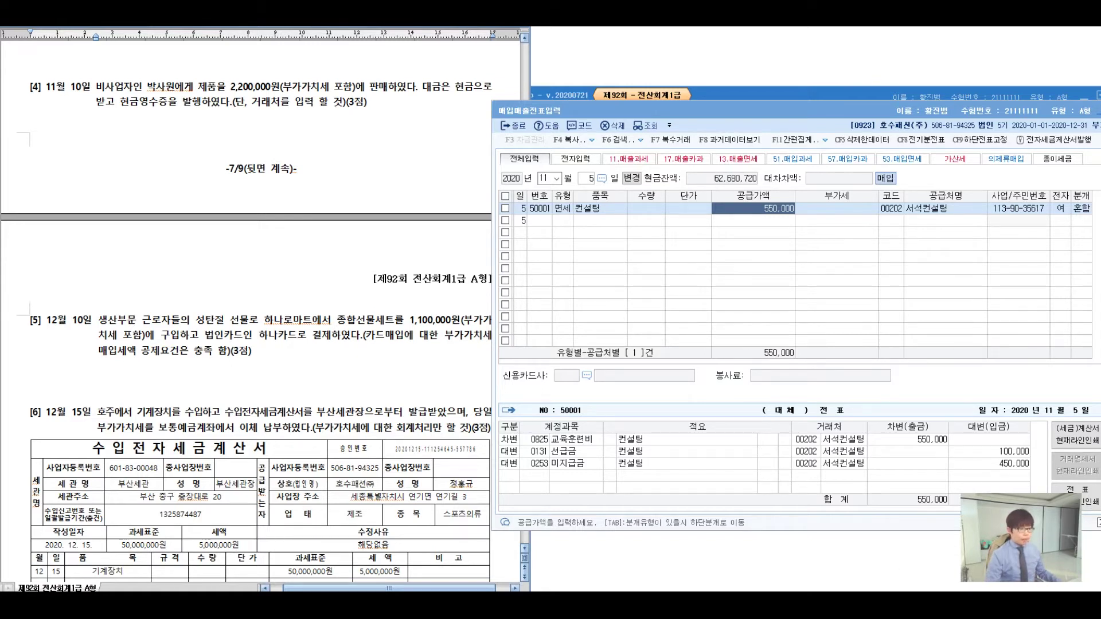
# Set the purchase/sales voucher entry date to day 10 of November 2020.
pyautogui.click(597, 111)
pyautogui.press('Escape')
pyautogui.write('1')
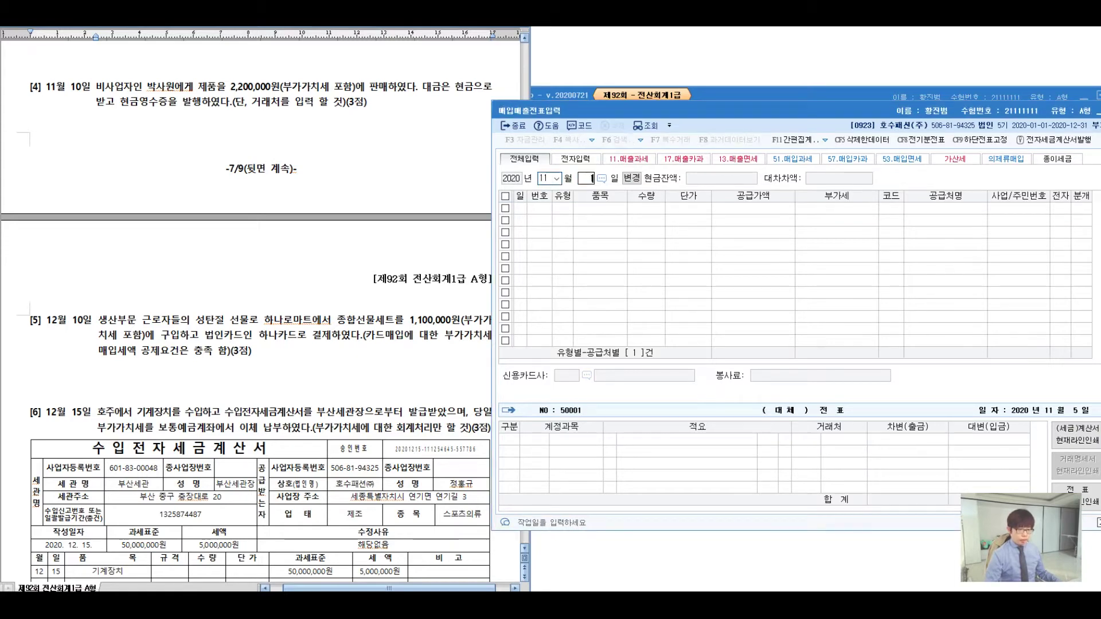
pyautogui.write('110')
pyautogui.press('Return')
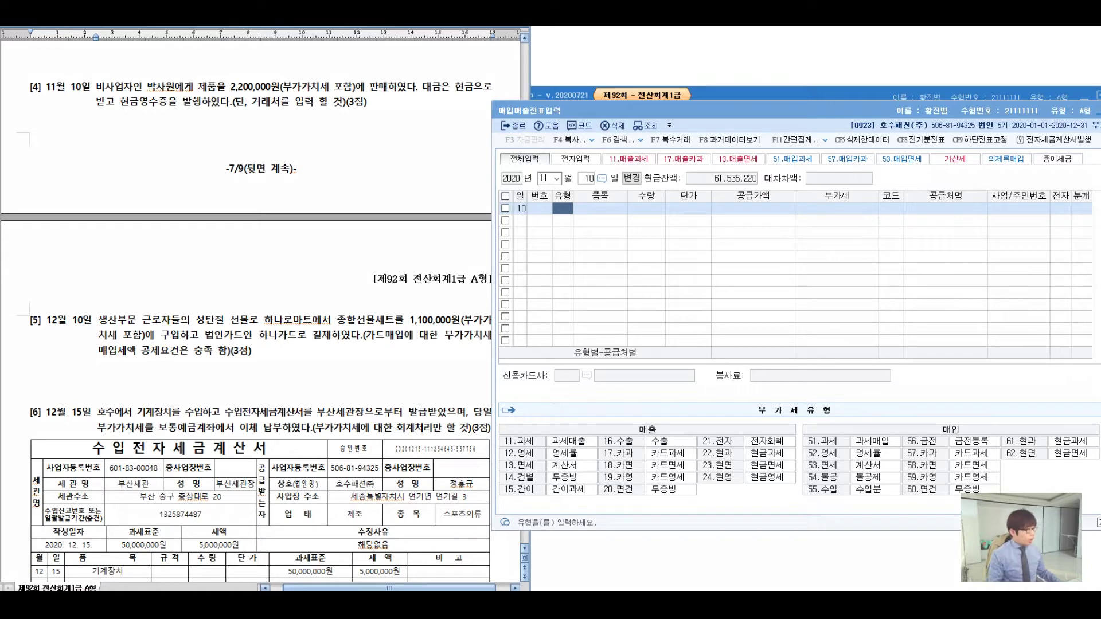
pyautogui.moveTo(402, 76); pyautogui.dragTo(392, 67)
pyautogui.moveTo(74, 147); pyautogui.dragTo(90, 189)
pyautogui.moveTo(76, 150); pyautogui.dragTo(88, 187)
pyautogui.moveTo(116, 139); pyautogui.dragTo(112, 221)
pyautogui.moveTo(116, 145); pyautogui.dragTo(144, 157)
pyautogui.moveTo(105, 183); pyautogui.dragTo(158, 171)
pyautogui.moveTo(176, 175); pyautogui.dragTo(172, 183)
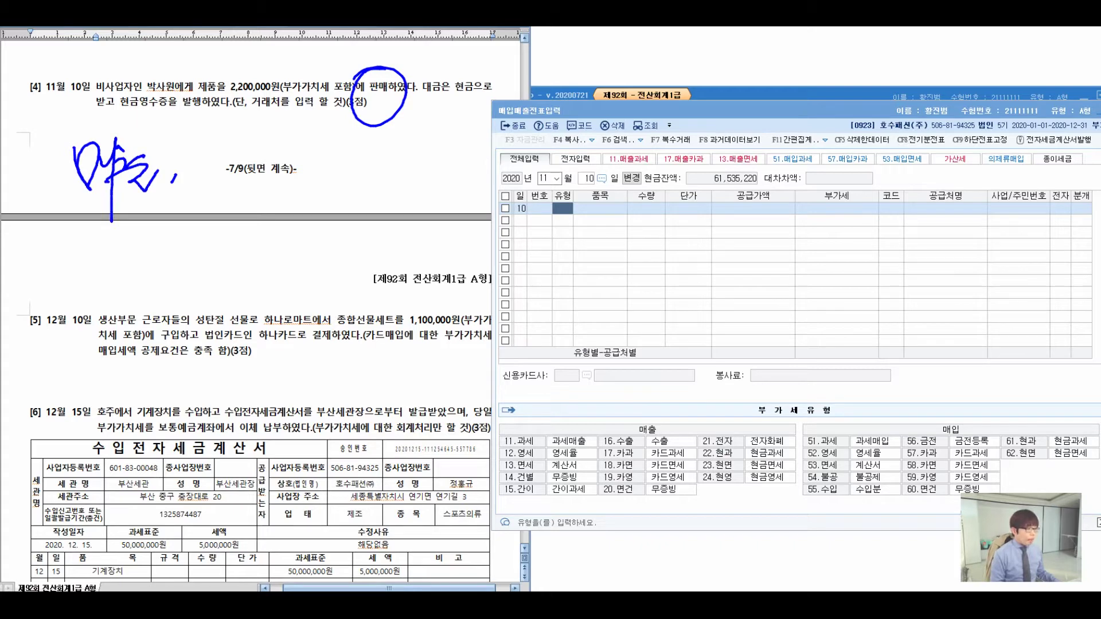
pyautogui.moveTo(113, 111)
pyautogui.mouseDown()
pyautogui.moveTo(196, 113)
pyautogui.moveTo(235, 97)
pyautogui.moveTo(201, 92)
pyautogui.mouseUp()
pyautogui.moveTo(106, 99); pyautogui.dragTo(130, 113)
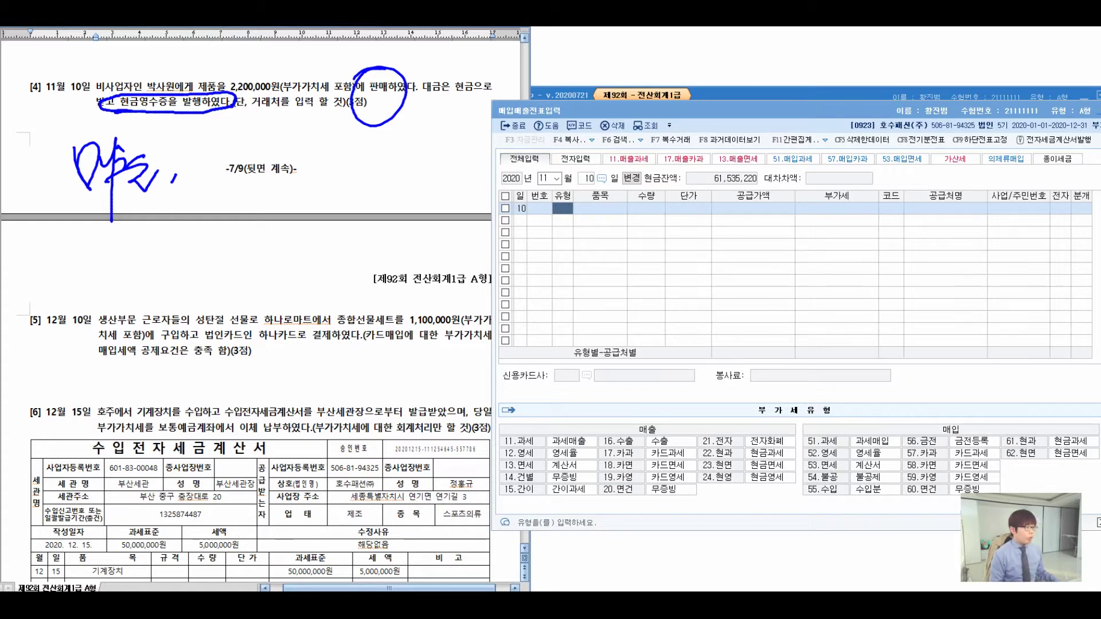
pyautogui.moveTo(172, 144)
pyautogui.mouseDown()
pyautogui.moveTo(213, 201)
pyautogui.moveTo(245, 184)
pyautogui.mouseUp()
pyautogui.moveTo(245, 146); pyautogui.dragTo(250, 222)
pyautogui.moveTo(200, 114); pyautogui.dragTo(196, 147)
pyautogui.moveTo(211, 108)
pyautogui.mouseDown()
pyautogui.moveTo(207, 144)
pyautogui.moveTo(222, 129)
pyautogui.mouseUp()
pyautogui.moveTo(184, 144); pyautogui.dragTo(220, 139)
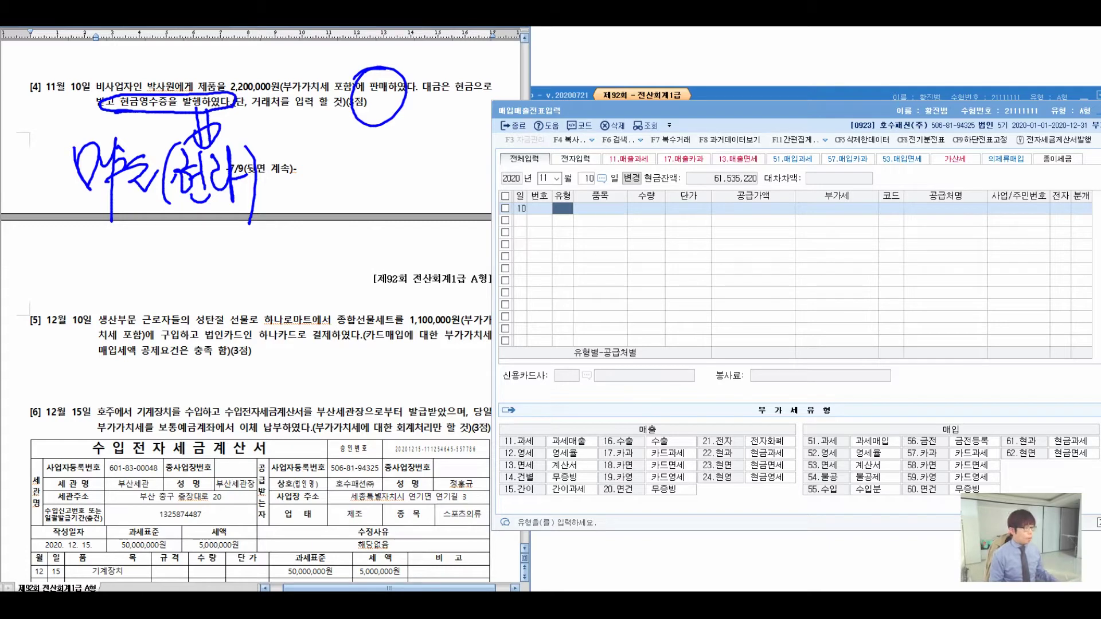
pyautogui.moveTo(302, 269)
pyautogui.mouseDown()
pyautogui.moveTo(341, 257)
pyautogui.moveTo(349, 275)
pyautogui.mouseUp()
pyautogui.moveTo(351, 242); pyautogui.dragTo(343, 316)
pyautogui.moveTo(381, 252)
pyautogui.mouseDown()
pyautogui.moveTo(383, 272)
pyautogui.moveTo(403, 270)
pyautogui.mouseUp()
pyautogui.moveTo(406, 236)
pyautogui.mouseDown()
pyautogui.moveTo(407, 296)
pyautogui.moveTo(423, 246)
pyautogui.mouseUp()
pyautogui.moveTo(415, 248); pyautogui.dragTo(431, 260)
pyautogui.moveTo(414, 270); pyautogui.dragTo(428, 270)
pyautogui.moveTo(430, 253); pyautogui.dragTo(454, 296)
pyautogui.moveTo(456, 238); pyautogui.dragTo(468, 263)
pyautogui.moveTo(453, 272)
pyautogui.mouseDown()
pyautogui.moveTo(470, 267)
pyautogui.moveTo(487, 280)
pyautogui.mouseUp()
pyautogui.moveTo(520, 244); pyautogui.dragTo(503, 271)
pyautogui.moveTo(504, 268); pyautogui.dragTo(542, 265)
pyautogui.moveTo(552, 255)
pyautogui.mouseDown()
pyautogui.moveTo(555, 269)
pyautogui.moveTo(652, 262)
pyautogui.mouseUp()
pyautogui.moveTo(384, 305)
pyautogui.mouseDown()
pyautogui.moveTo(396, 339)
pyautogui.moveTo(404, 332)
pyautogui.moveTo(473, 362)
pyautogui.mouseUp()
pyautogui.moveTo(485, 319)
pyautogui.mouseDown()
pyautogui.moveTo(505, 360)
pyautogui.moveTo(512, 328)
pyautogui.mouseUp()
pyautogui.moveTo(498, 337)
pyautogui.mouseDown()
pyautogui.moveTo(523, 321)
pyautogui.moveTo(510, 320)
pyautogui.moveTo(516, 333)
pyautogui.mouseUp()
pyautogui.moveTo(477, 344); pyautogui.dragTo(499, 337)
pyautogui.moveTo(480, 358)
pyautogui.mouseDown()
pyautogui.moveTo(484, 383)
pyautogui.moveTo(497, 376)
pyautogui.mouseUp()
pyautogui.moveTo(509, 349)
pyautogui.mouseDown()
pyautogui.moveTo(510, 405)
pyautogui.moveTo(528, 367)
pyautogui.mouseUp()
pyautogui.moveTo(510, 373); pyautogui.dragTo(542, 388)
pyautogui.moveTo(540, 347); pyautogui.dragTo(549, 367)
pyautogui.moveTo(531, 386); pyautogui.dragTo(537, 407)
pyautogui.moveTo(545, 366); pyautogui.dragTo(573, 380)
pyautogui.moveTo(576, 329); pyautogui.dragTo(601, 355)
pyautogui.moveTo(597, 344); pyautogui.dragTo(683, 336)
pyautogui.moveTo(60, 264); pyautogui.dragTo(80, 255)
pyautogui.moveTo(76, 257)
pyautogui.mouseDown()
pyautogui.moveTo(64, 284)
pyautogui.moveTo(105, 267)
pyautogui.mouseUp()
pyautogui.moveTo(105, 241)
pyautogui.mouseDown()
pyautogui.moveTo(101, 289)
pyautogui.moveTo(134, 248)
pyautogui.mouseUp()
pyautogui.moveTo(118, 257)
pyautogui.mouseDown()
pyautogui.moveTo(145, 252)
pyautogui.moveTo(156, 275)
pyautogui.mouseUp()
pyautogui.moveTo(144, 275); pyautogui.dragTo(151, 296)
pyautogui.moveTo(158, 244); pyautogui.dragTo(155, 287)
pyautogui.moveTo(146, 290); pyautogui.dragTo(166, 301)
pyautogui.moveTo(163, 263); pyautogui.dragTo(184, 276)
pyautogui.moveTo(167, 273); pyautogui.dragTo(198, 282)
pyautogui.moveTo(105, 326)
pyautogui.mouseDown()
pyautogui.moveTo(127, 352)
pyautogui.moveTo(144, 351)
pyautogui.mouseUp()
pyautogui.moveTo(151, 324)
pyautogui.mouseDown()
pyautogui.moveTo(165, 347)
pyautogui.moveTo(170, 329)
pyautogui.mouseUp()
pyautogui.moveTo(193, 329); pyautogui.dragTo(207, 346)
pyautogui.moveTo(235, 327); pyautogui.dragTo(233, 329)
pyautogui.moveTo(252, 327); pyautogui.dragTo(265, 345)
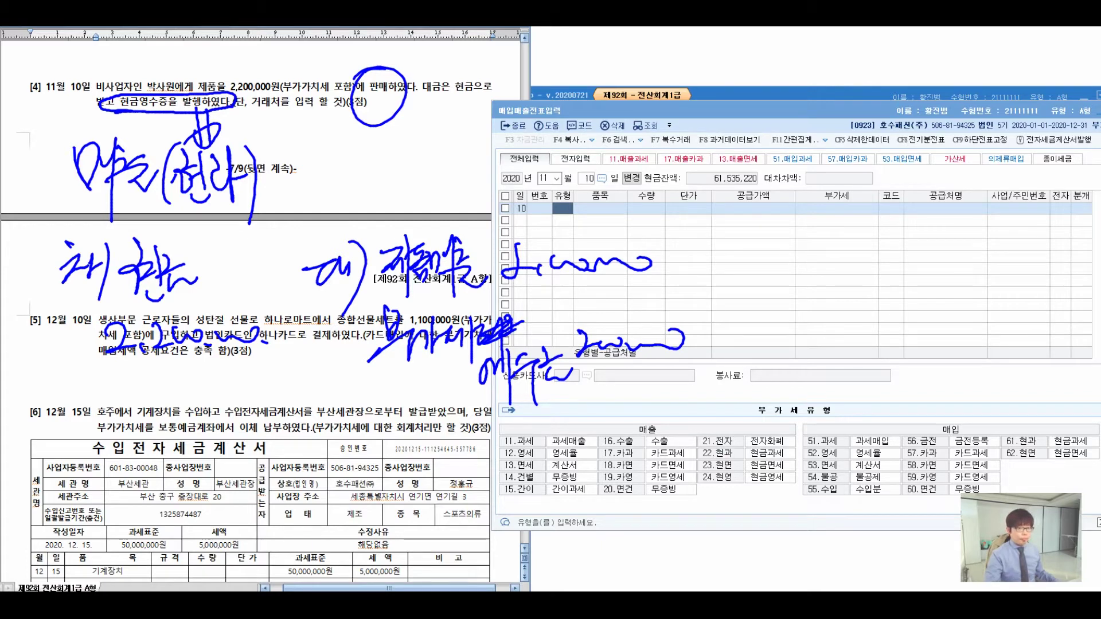
pyautogui.press('Escape')
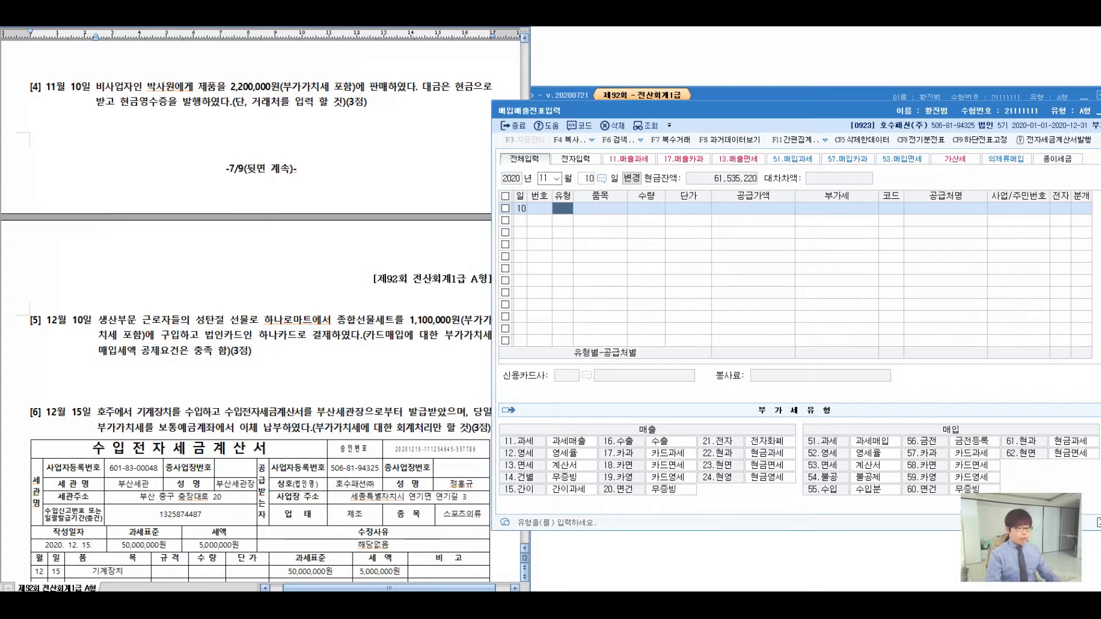
# Start the November 10 sales entry with type 22 (현과, cash receipt taxable) and the item 제품.
pyautogui.write('22')
pyautogui.press('Return')
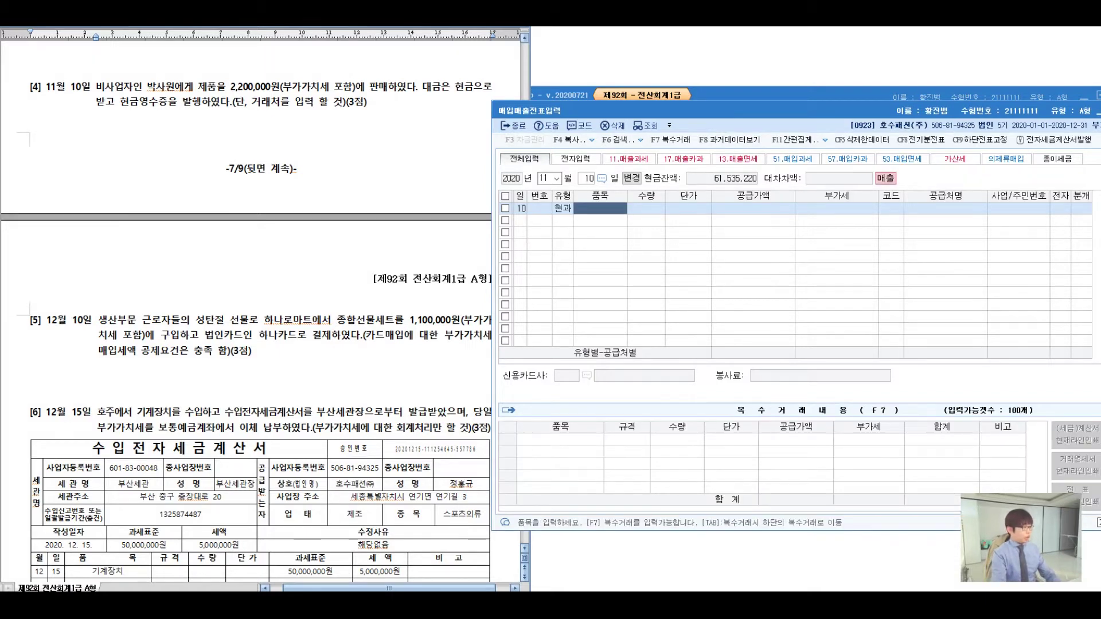
pyautogui.write('ㅈ')
pyautogui.press('BackSpace')
pyautogui.write('제품')
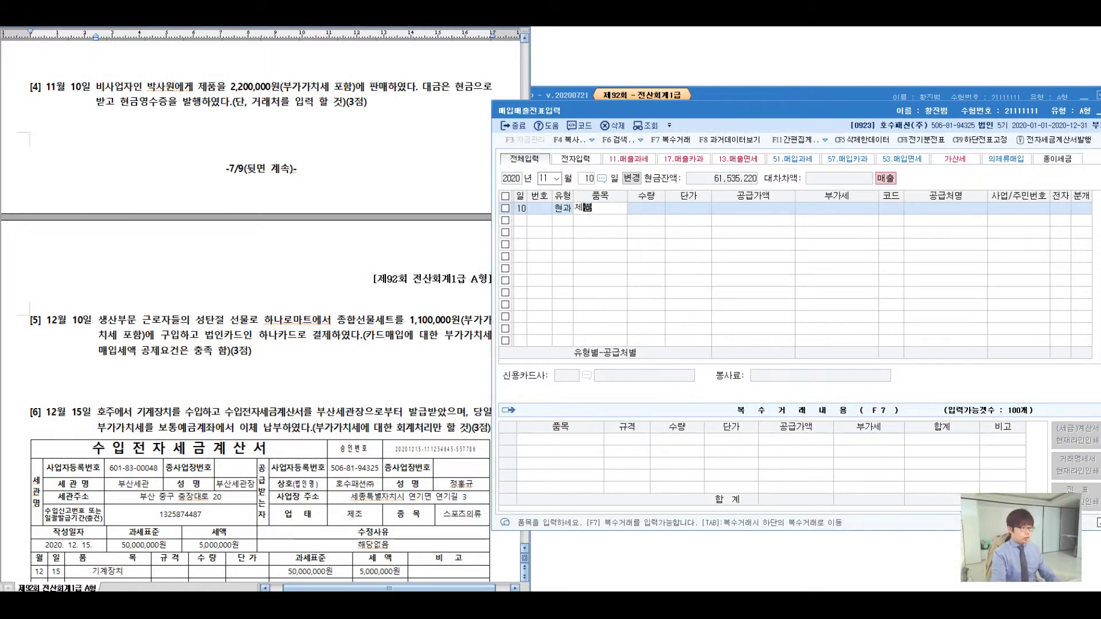
pyautogui.press('Return')
pyautogui.press('Return')
pyautogui.press('Return')
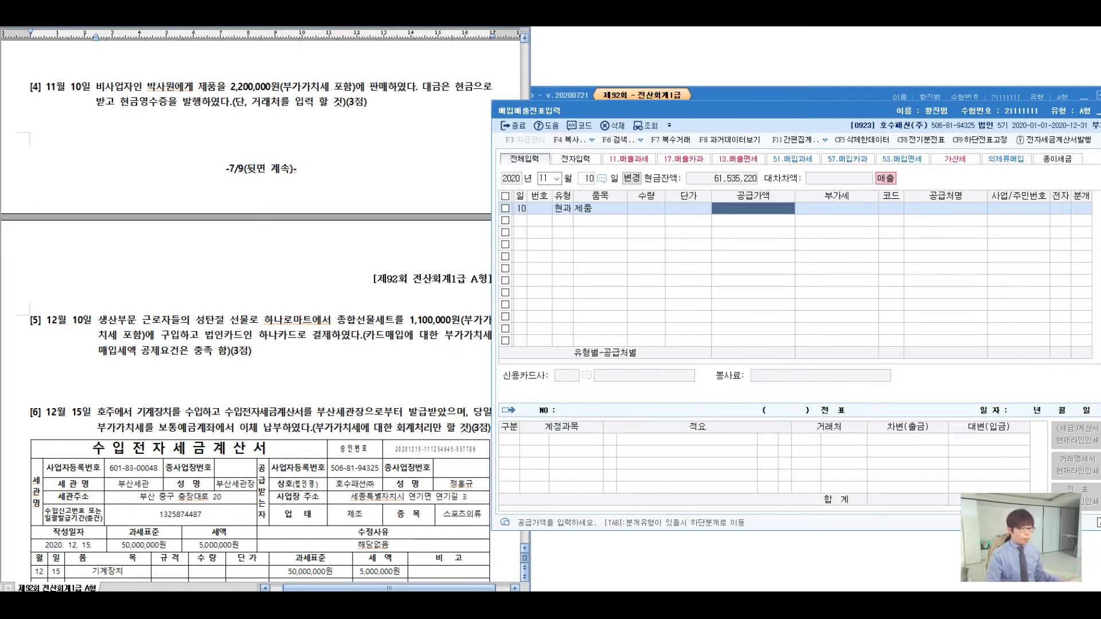
# Enter a supply value of 2,000,000 with 200,000 VAT and assign the customer named in question [4].
pyautogui.write('2000000')
pyautogui.press('Return')
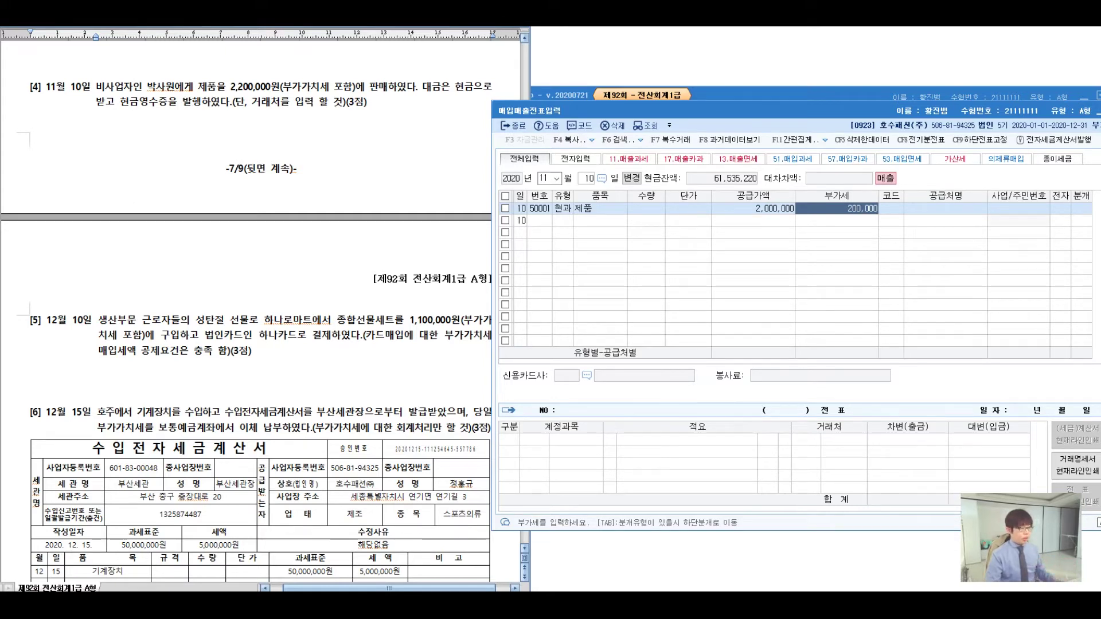
pyautogui.press('Return')
pyautogui.press('+')
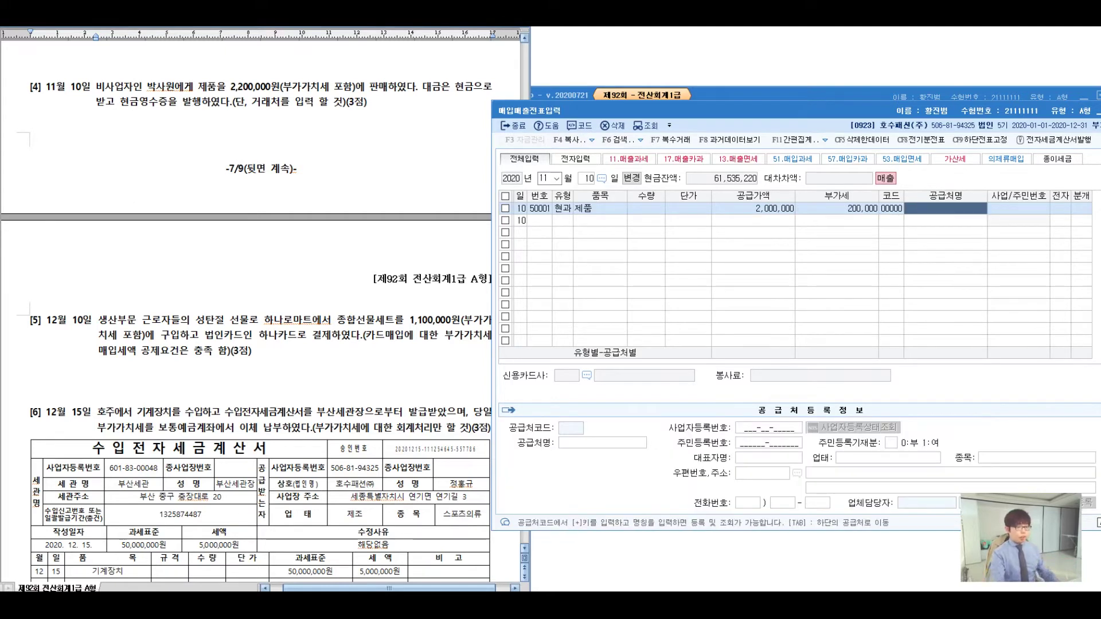
pyautogui.write('박사원')
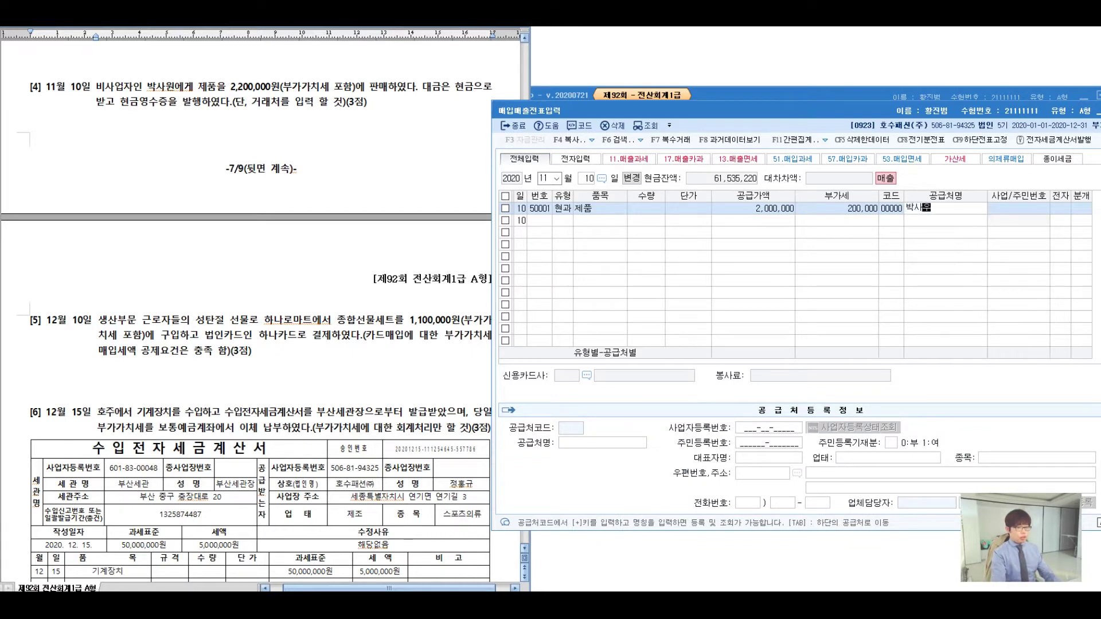
pyautogui.press('Return')
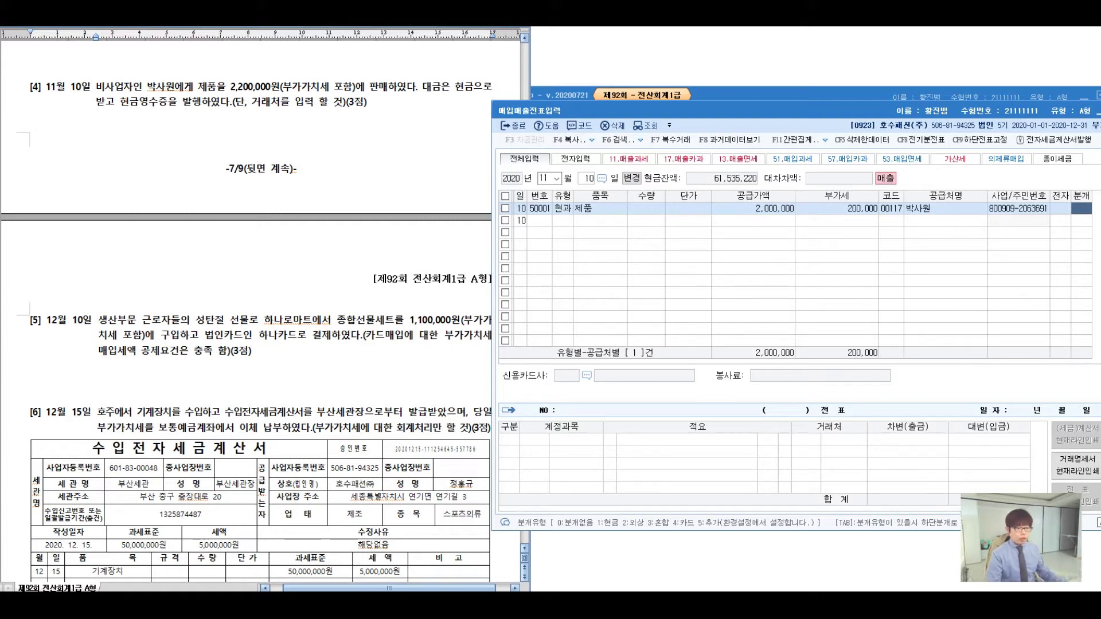
# Set the November 10 sale's journal type to 1 (현금, cash) and generate its 부가세예수금 and 제품매출 lines.
pyautogui.write('1')
pyautogui.press('Return')
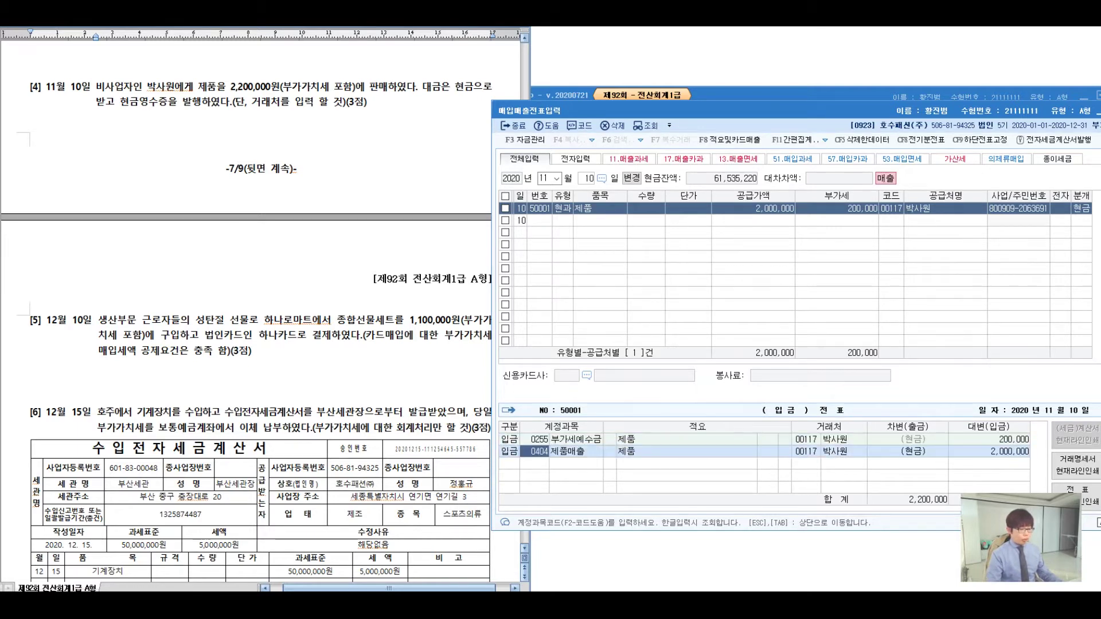
pyautogui.press('Up')
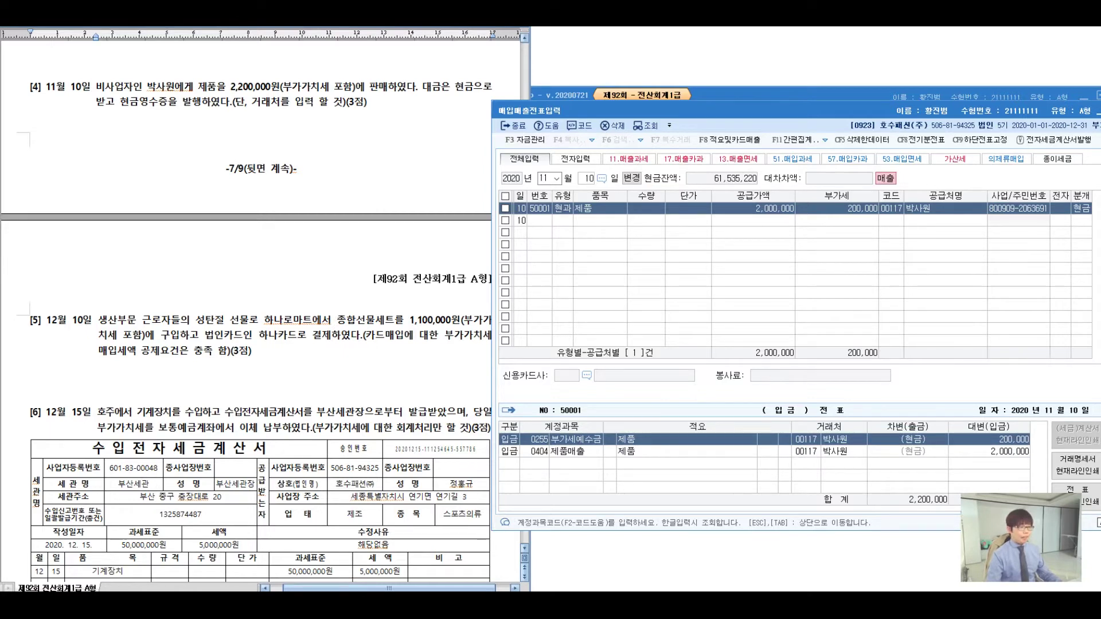
# Switch to the exam document and bring question [5], the December 10 gift set purchase, into view.
pyautogui.hotkey('alt', 'Tab')
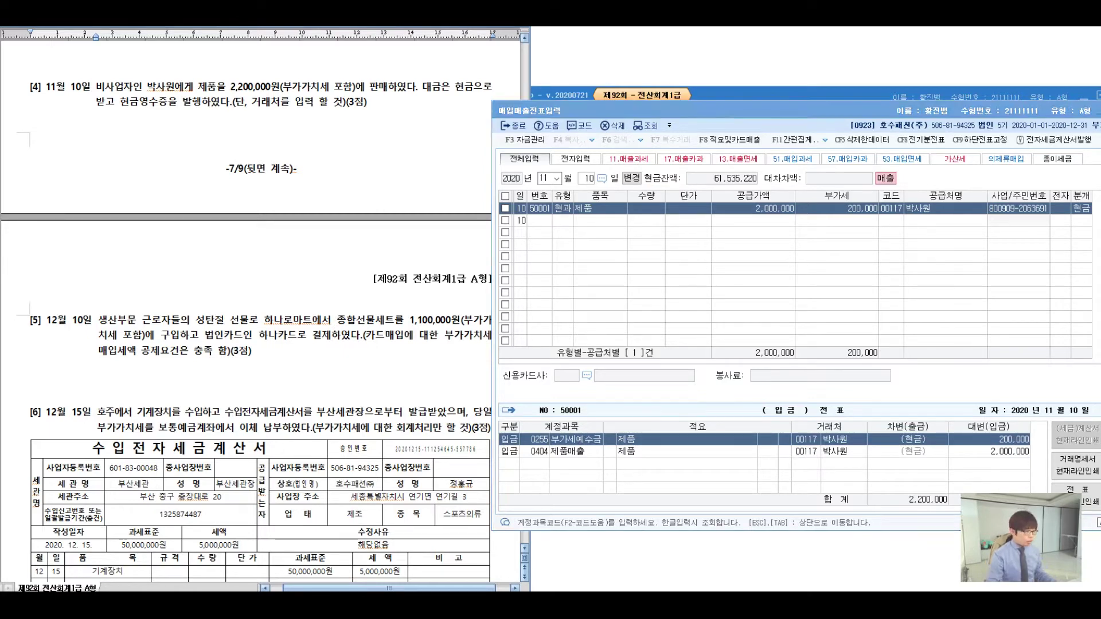
pyautogui.scroll(-3, 261, 309)
pyautogui.scroll(-1, 261, 310)
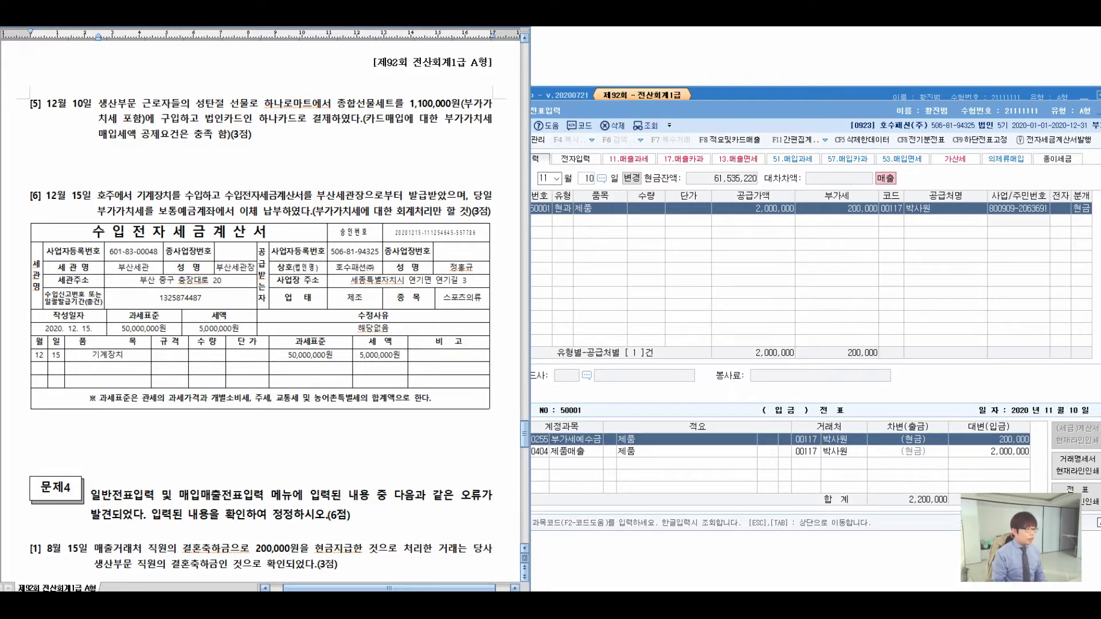
pyautogui.moveTo(80, 155)
pyautogui.mouseDown()
pyautogui.moveTo(117, 198)
pyautogui.moveTo(137, 170)
pyautogui.moveTo(154, 184)
pyautogui.mouseUp()
pyautogui.moveTo(172, 135)
pyautogui.mouseDown()
pyautogui.moveTo(147, 115)
pyautogui.moveTo(83, 152)
pyautogui.mouseUp()
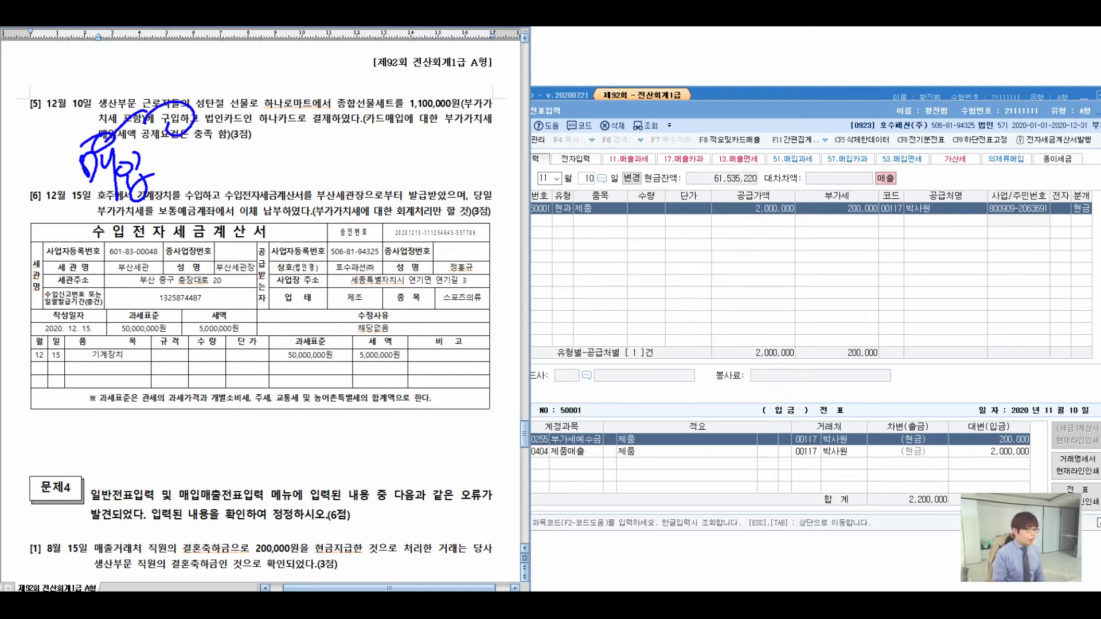
pyautogui.moveTo(179, 156); pyautogui.dragTo(163, 219)
pyautogui.moveTo(258, 128); pyautogui.dragTo(385, 130)
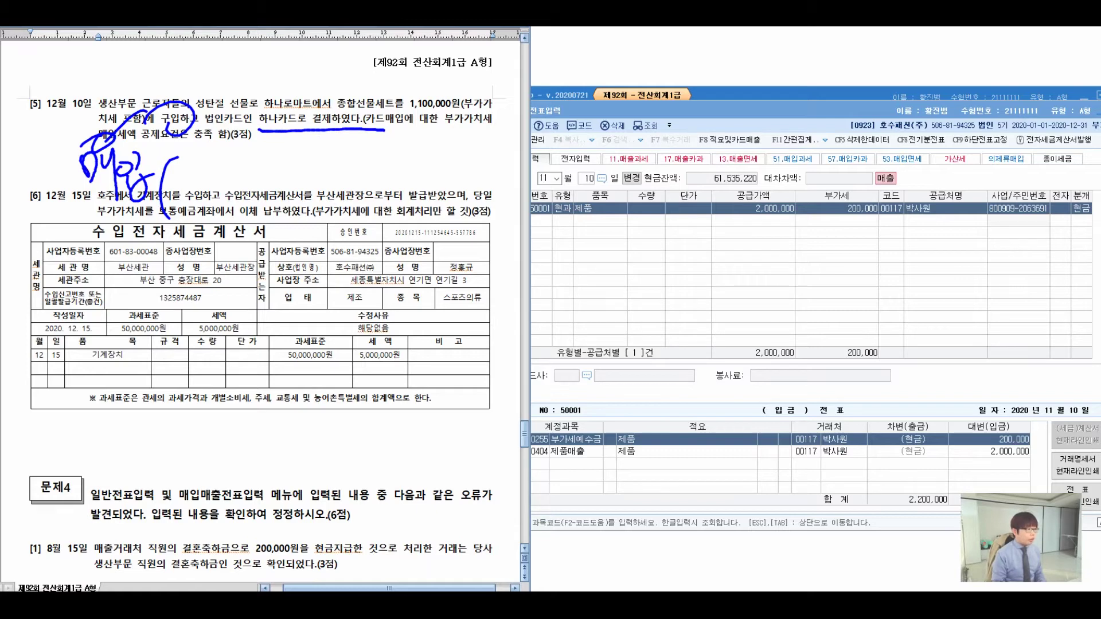
pyautogui.moveTo(510, 69)
pyautogui.mouseDown()
pyautogui.moveTo(534, 109)
pyautogui.moveTo(514, 155)
pyautogui.mouseUp()
pyautogui.moveTo(542, 111)
pyautogui.mouseDown()
pyautogui.moveTo(573, 112)
pyautogui.moveTo(559, 103)
pyautogui.mouseUp()
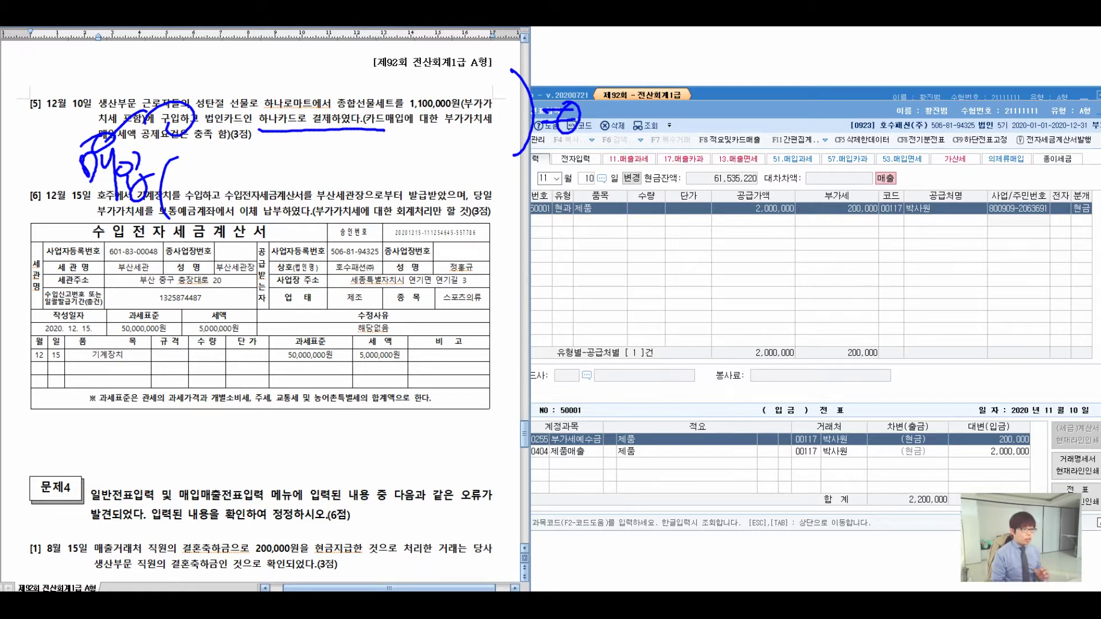
pyautogui.moveTo(613, 91); pyautogui.dragTo(597, 110)
pyautogui.moveTo(597, 110); pyautogui.dragTo(617, 119)
pyautogui.moveTo(631, 81)
pyautogui.mouseDown()
pyautogui.moveTo(629, 138)
pyautogui.moveTo(637, 123)
pyautogui.mouseUp()
pyautogui.moveTo(656, 89)
pyautogui.mouseDown()
pyautogui.moveTo(654, 121)
pyautogui.moveTo(670, 133)
pyautogui.mouseUp()
pyautogui.moveTo(688, 95); pyautogui.dragTo(695, 109)
pyautogui.moveTo(695, 109)
pyautogui.mouseDown()
pyautogui.moveTo(705, 80)
pyautogui.moveTo(708, 114)
pyautogui.mouseUp()
pyautogui.moveTo(691, 123)
pyautogui.mouseDown()
pyautogui.moveTo(707, 135)
pyautogui.moveTo(726, 120)
pyautogui.mouseUp()
pyautogui.moveTo(735, 80); pyautogui.dragTo(734, 169)
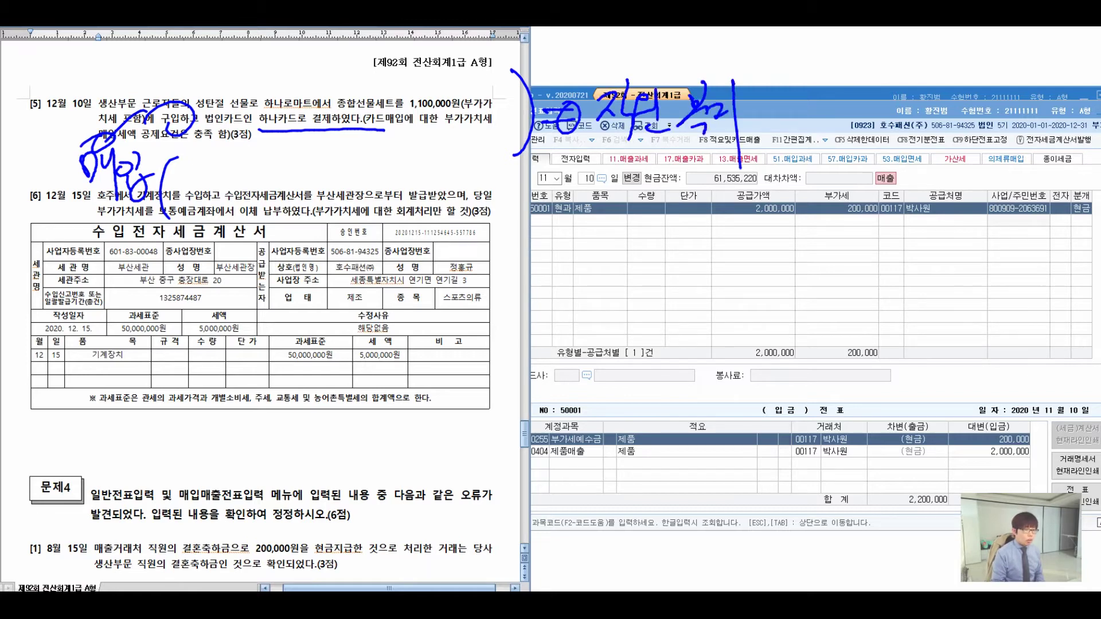
pyautogui.moveTo(806, 87)
pyautogui.mouseDown()
pyautogui.moveTo(821, 146)
pyautogui.moveTo(846, 129)
pyautogui.mouseUp()
pyautogui.moveTo(849, 92)
pyautogui.mouseDown()
pyautogui.moveTo(850, 148)
pyautogui.moveTo(866, 141)
pyautogui.mouseUp()
pyautogui.moveTo(866, 103)
pyautogui.mouseDown()
pyautogui.moveTo(878, 102)
pyautogui.moveTo(889, 123)
pyautogui.mouseUp()
pyautogui.moveTo(886, 109)
pyautogui.mouseDown()
pyautogui.moveTo(899, 133)
pyautogui.moveTo(903, 122)
pyautogui.mouseUp()
pyautogui.moveTo(908, 98); pyautogui.dragTo(921, 126)
pyautogui.moveTo(931, 84); pyautogui.dragTo(923, 169)
pyautogui.moveTo(949, 94); pyautogui.dragTo(957, 112)
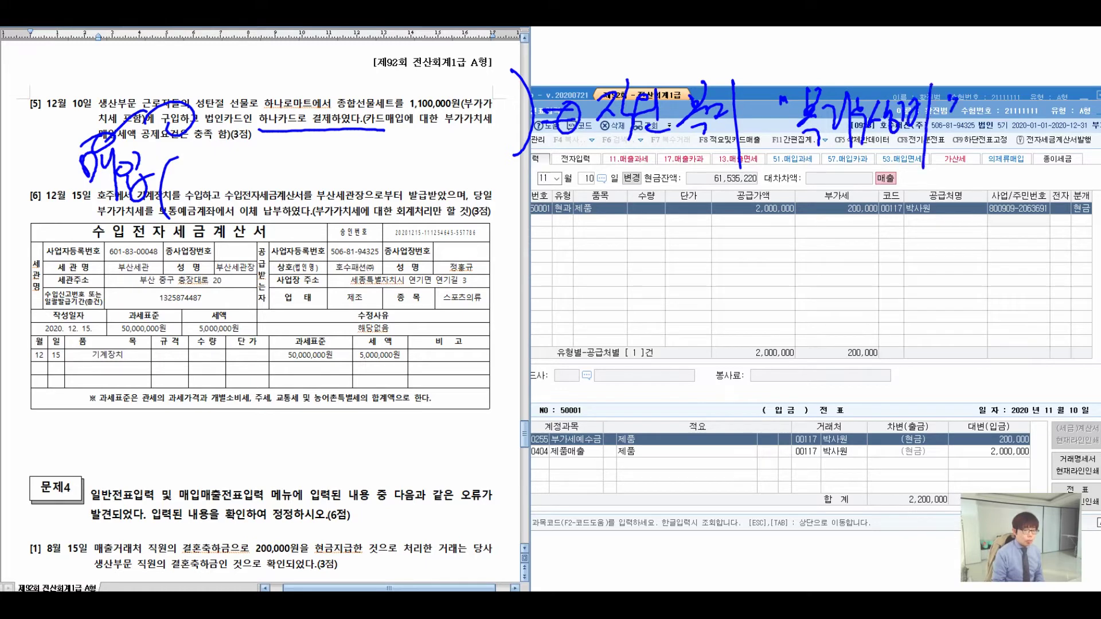
pyautogui.moveTo(782, 148); pyautogui.dragTo(969, 147)
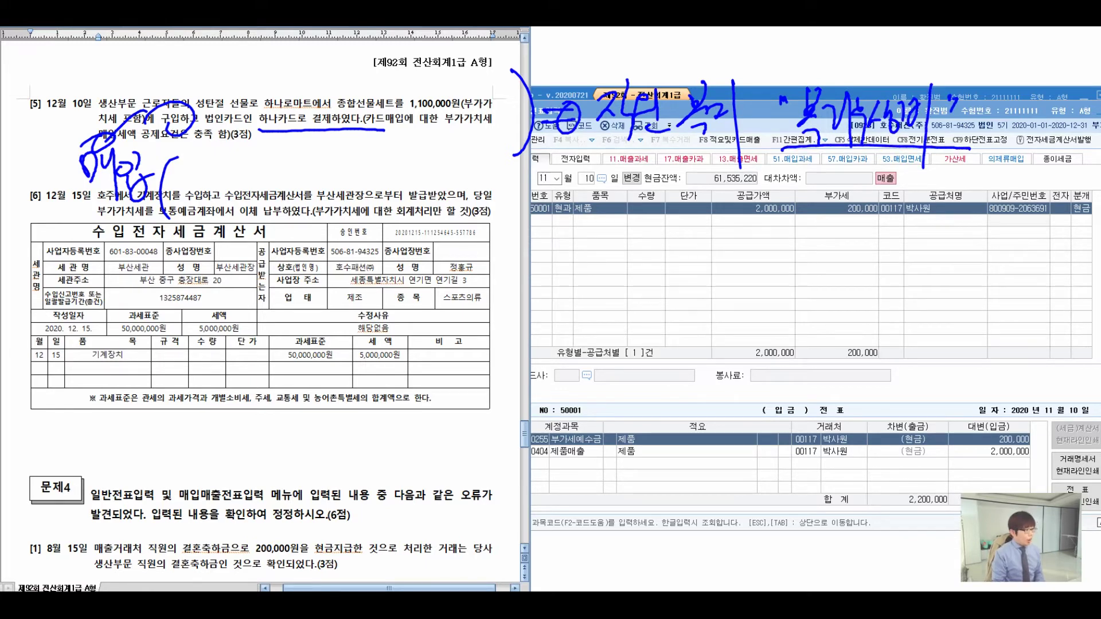
pyautogui.moveTo(180, 165)
pyautogui.mouseDown()
pyautogui.moveTo(188, 174)
pyautogui.moveTo(174, 202)
pyautogui.mouseUp()
pyautogui.moveTo(205, 156)
pyautogui.mouseDown()
pyautogui.moveTo(206, 206)
pyautogui.moveTo(217, 180)
pyautogui.moveTo(219, 199)
pyautogui.mouseUp()
pyautogui.moveTo(235, 163)
pyautogui.mouseDown()
pyautogui.moveTo(237, 202)
pyautogui.moveTo(259, 181)
pyautogui.mouseUp()
pyautogui.moveTo(253, 160); pyautogui.dragTo(259, 220)
pyautogui.moveTo(102, 282)
pyautogui.mouseDown()
pyautogui.moveTo(143, 286)
pyautogui.moveTo(147, 325)
pyautogui.mouseUp()
pyautogui.moveTo(187, 255); pyautogui.dragTo(211, 320)
pyautogui.moveTo(215, 268)
pyautogui.mouseDown()
pyautogui.moveTo(241, 303)
pyautogui.moveTo(255, 292)
pyautogui.moveTo(255, 314)
pyautogui.mouseUp()
pyautogui.moveTo(259, 274)
pyautogui.mouseDown()
pyautogui.moveTo(271, 291)
pyautogui.moveTo(301, 293)
pyautogui.mouseUp()
pyautogui.moveTo(314, 261)
pyautogui.mouseDown()
pyautogui.moveTo(315, 324)
pyautogui.moveTo(358, 300)
pyautogui.moveTo(366, 318)
pyautogui.mouseUp()
pyautogui.moveTo(372, 273); pyautogui.dragTo(390, 305)
pyautogui.moveTo(401, 261); pyautogui.dragTo(395, 320)
pyautogui.moveTo(94, 77); pyautogui.dragTo(144, 64)
pyautogui.moveTo(443, 258); pyautogui.dragTo(440, 310)
pyautogui.moveTo(450, 289)
pyautogui.mouseDown()
pyautogui.moveTo(517, 280)
pyautogui.moveTo(522, 290)
pyautogui.mouseUp()
pyautogui.moveTo(530, 286)
pyautogui.mouseDown()
pyautogui.moveTo(590, 281)
pyautogui.moveTo(574, 282)
pyautogui.mouseUp()
pyautogui.moveTo(202, 334)
pyautogui.mouseDown()
pyautogui.moveTo(224, 393)
pyautogui.moveTo(253, 351)
pyautogui.moveTo(280, 378)
pyautogui.moveTo(311, 379)
pyautogui.mouseUp()
pyautogui.moveTo(323, 350)
pyautogui.mouseDown()
pyautogui.moveTo(325, 393)
pyautogui.moveTo(347, 370)
pyautogui.mouseUp()
pyautogui.moveTo(336, 367); pyautogui.dragTo(343, 389)
pyautogui.moveTo(349, 344)
pyautogui.mouseDown()
pyautogui.moveTo(351, 373)
pyautogui.moveTo(376, 372)
pyautogui.mouseUp()
pyautogui.moveTo(458, 334)
pyautogui.mouseDown()
pyautogui.moveTo(461, 376)
pyautogui.moveTo(574, 359)
pyautogui.mouseUp()
pyautogui.click(512, 364)
pyautogui.moveTo(683, 229); pyautogui.dragTo(641, 400)
pyautogui.moveTo(665, 294)
pyautogui.mouseDown()
pyautogui.moveTo(710, 303)
pyautogui.moveTo(702, 354)
pyautogui.mouseUp()
pyautogui.moveTo(764, 284); pyautogui.dragTo(801, 320)
pyautogui.moveTo(803, 299); pyautogui.dragTo(832, 304)
pyautogui.moveTo(839, 275)
pyautogui.mouseDown()
pyautogui.moveTo(840, 330)
pyautogui.moveTo(854, 306)
pyautogui.mouseUp()
pyautogui.moveTo(855, 290)
pyautogui.mouseDown()
pyautogui.moveTo(866, 318)
pyautogui.moveTo(886, 294)
pyautogui.mouseUp()
pyautogui.moveTo(882, 283)
pyautogui.mouseDown()
pyautogui.moveTo(903, 324)
pyautogui.moveTo(922, 320)
pyautogui.mouseUp()
pyautogui.click(928, 310)
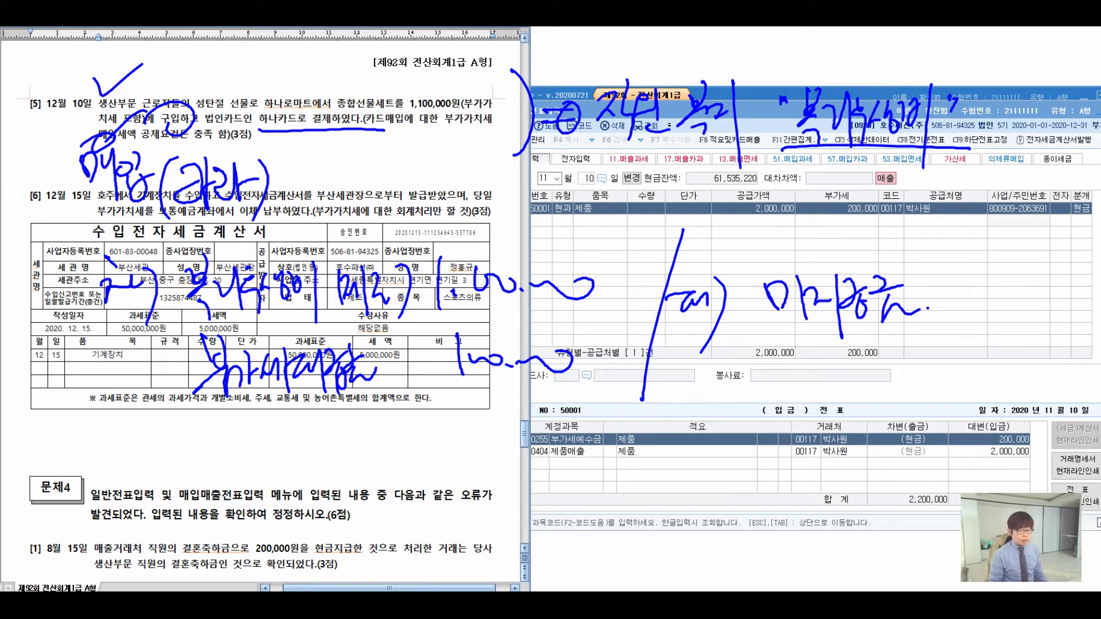
pyautogui.moveTo(810, 343)
pyautogui.mouseDown()
pyautogui.moveTo(808, 395)
pyautogui.moveTo(821, 388)
pyautogui.mouseUp()
pyautogui.moveTo(836, 361); pyautogui.dragTo(838, 392)
pyautogui.moveTo(856, 361)
pyautogui.mouseDown()
pyautogui.moveTo(848, 393)
pyautogui.moveTo(856, 358)
pyautogui.mouseUp()
pyautogui.moveTo(871, 363); pyautogui.dragTo(889, 395)
pyautogui.moveTo(902, 372)
pyautogui.mouseDown()
pyautogui.moveTo(909, 387)
pyautogui.moveTo(977, 371)
pyautogui.mouseUp()
pyautogui.moveTo(801, 409); pyautogui.dragTo(797, 478)
pyautogui.moveTo(821, 423)
pyautogui.mouseDown()
pyautogui.moveTo(813, 464)
pyautogui.moveTo(829, 449)
pyautogui.mouseUp()
pyautogui.moveTo(851, 418)
pyautogui.mouseDown()
pyautogui.moveTo(847, 470)
pyautogui.moveTo(876, 435)
pyautogui.moveTo(889, 465)
pyautogui.moveTo(913, 417)
pyautogui.mouseUp()
pyautogui.moveTo(918, 424)
pyautogui.mouseDown()
pyautogui.moveTo(914, 461)
pyautogui.moveTo(925, 462)
pyautogui.mouseUp()
pyautogui.moveTo(936, 435)
pyautogui.mouseDown()
pyautogui.moveTo(950, 415)
pyautogui.moveTo(961, 433)
pyautogui.mouseUp()
pyautogui.moveTo(940, 454); pyautogui.dragTo(954, 445)
pyautogui.moveTo(971, 411); pyautogui.dragTo(975, 471)
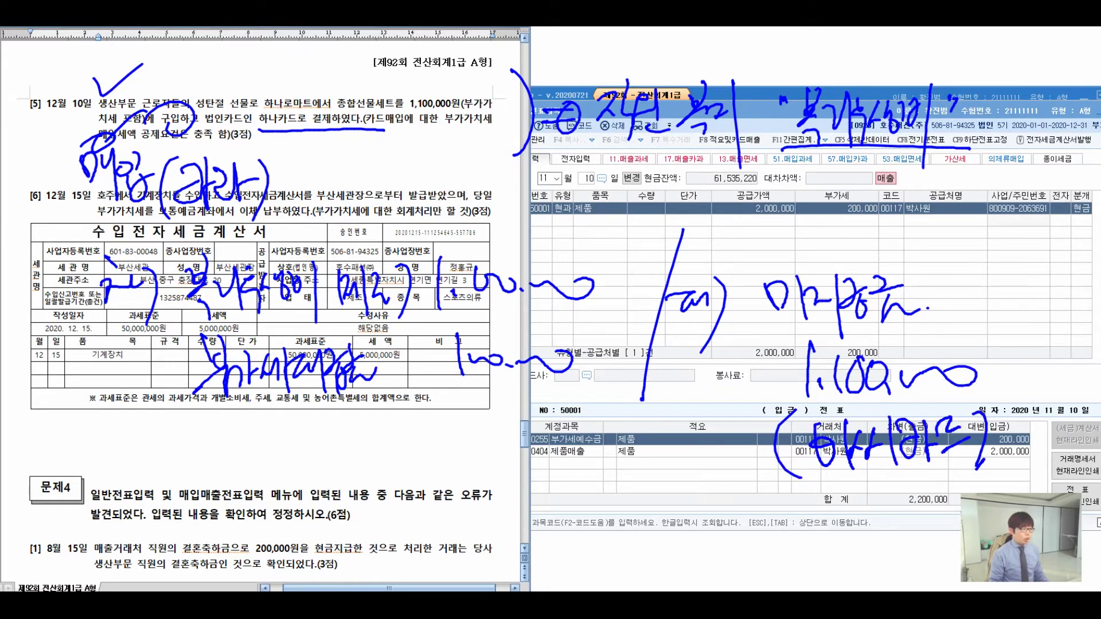
pyautogui.moveTo(806, 442); pyautogui.dragTo(814, 451)
pyautogui.moveTo(827, 435); pyautogui.dragTo(881, 427)
pyautogui.moveTo(853, 449); pyautogui.dragTo(883, 444)
pyautogui.moveTo(815, 468); pyautogui.dragTo(830, 471)
pyautogui.moveTo(812, 483); pyautogui.dragTo(834, 479)
pyautogui.moveTo(826, 491); pyautogui.dragTo(824, 493)
pyautogui.moveTo(840, 477)
pyautogui.mouseDown()
pyautogui.moveTo(844, 509)
pyautogui.moveTo(860, 493)
pyautogui.mouseUp()
pyautogui.moveTo(872, 471)
pyautogui.mouseDown()
pyautogui.moveTo(886, 518)
pyautogui.moveTo(910, 488)
pyautogui.mouseUp()
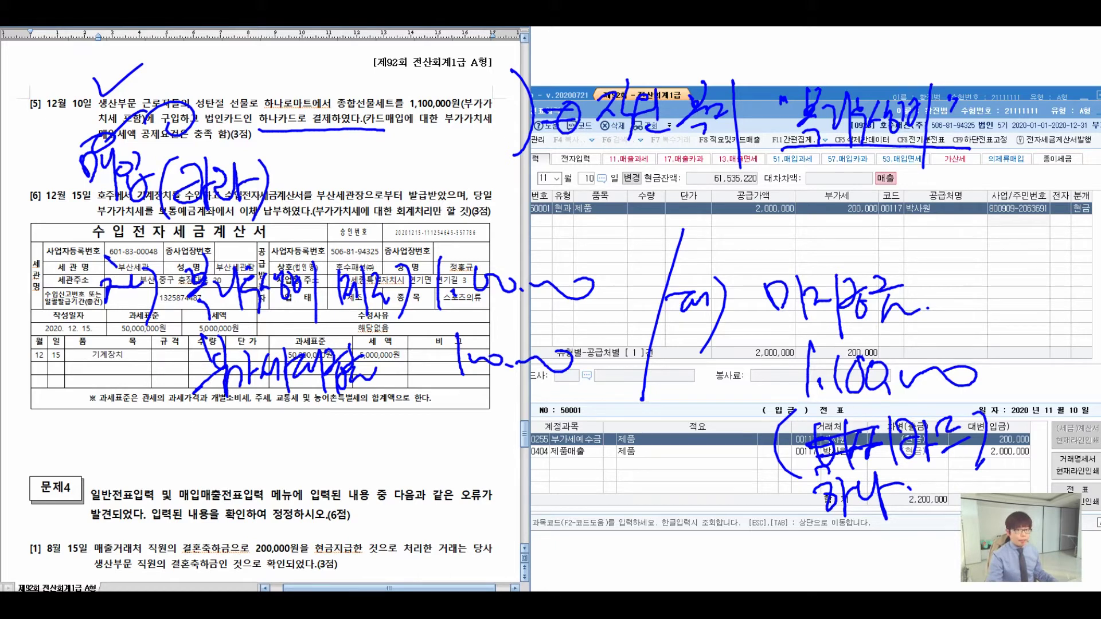
pyautogui.press('Escape')
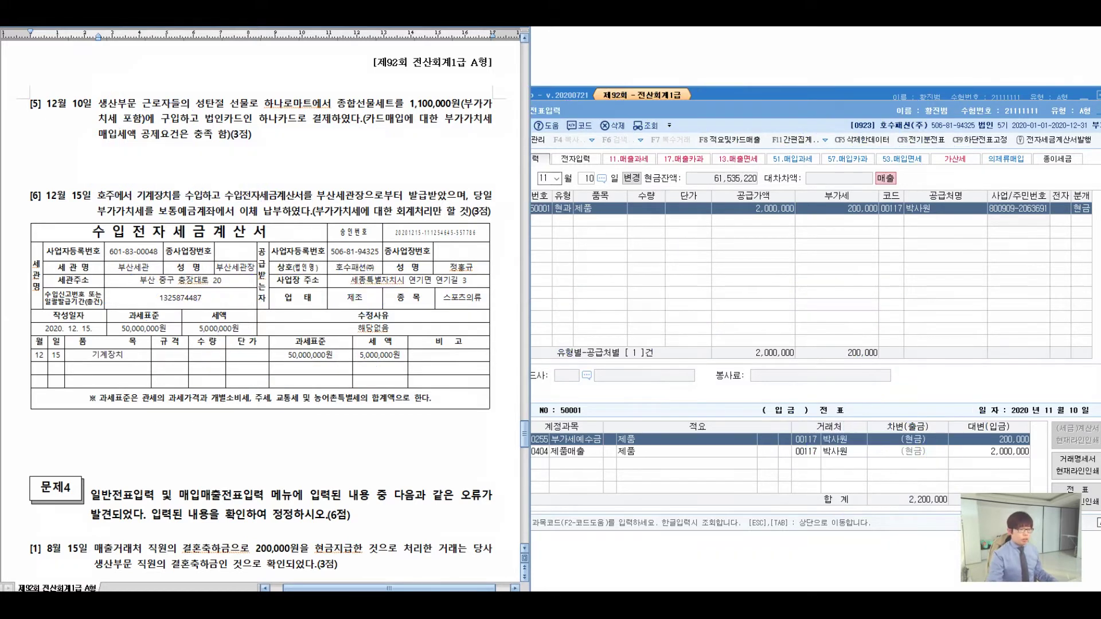
# Change the voucher date to December 10 and start a purchase entry with type 57 (카과, card taxable).
pyautogui.click(555, 178)
pyautogui.write('12')
pyautogui.press('Return')
pyautogui.press('Return')
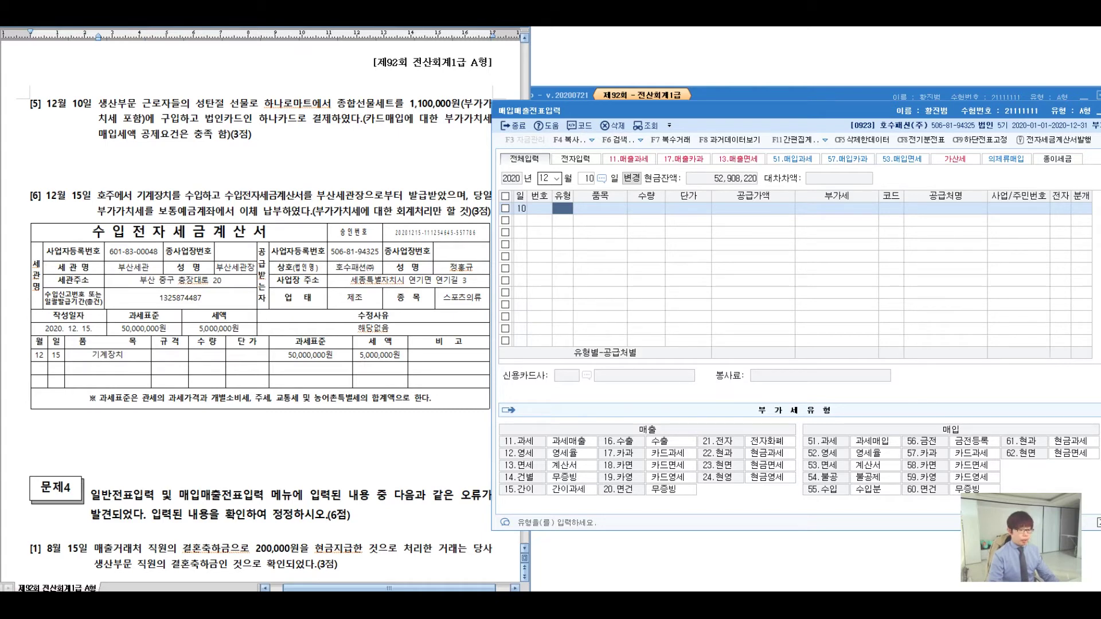
pyautogui.write('57')
pyautogui.press('Return')
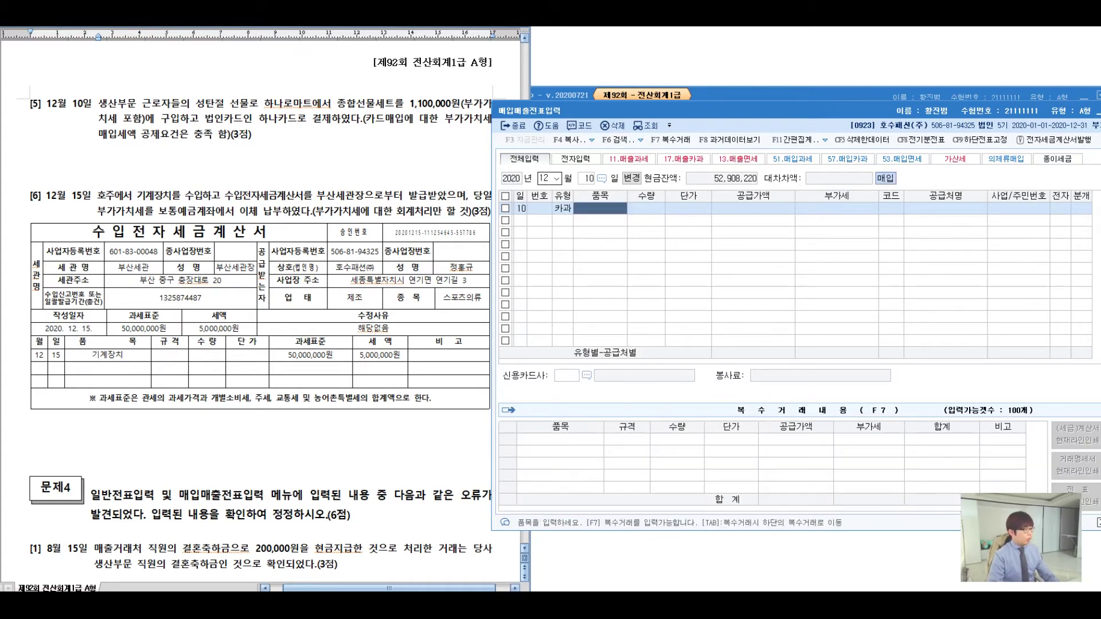
# Enter the item 선물세트 and the VAT-inclusive amount 1,100,000 for the December 10 purchase.
pyautogui.write('선물세트')
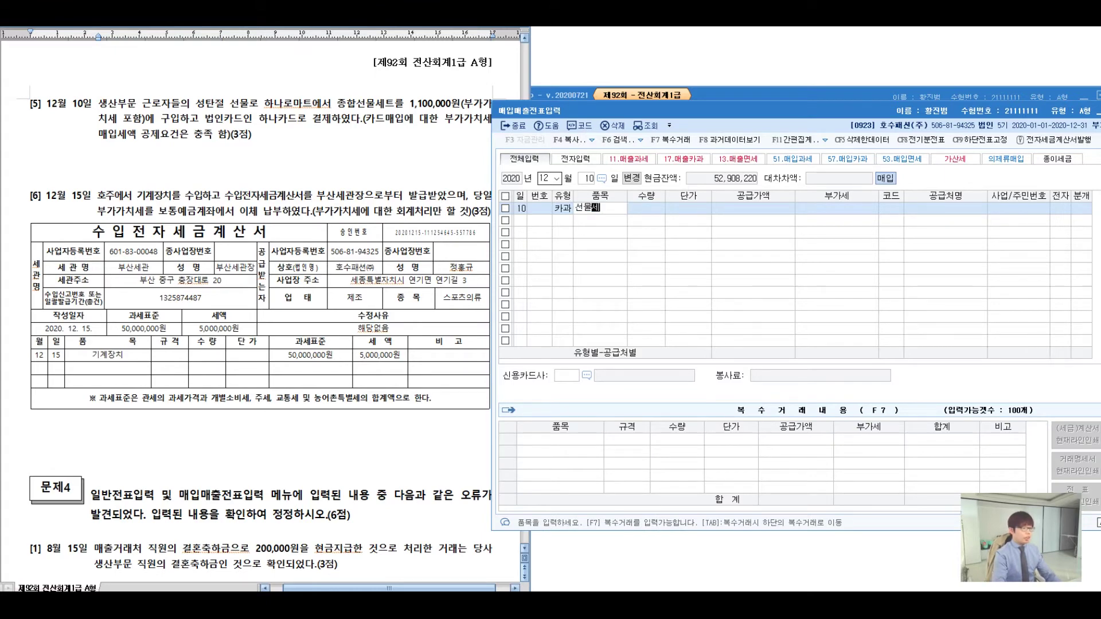
pyautogui.press('Return')
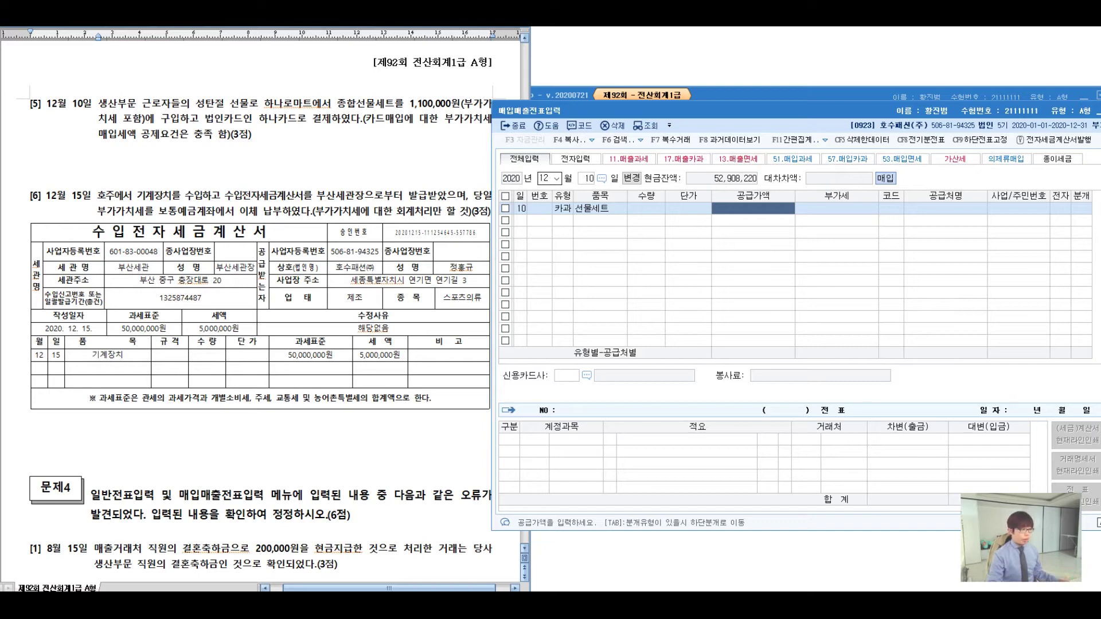
pyautogui.write('1100000')
pyautogui.press('Return')
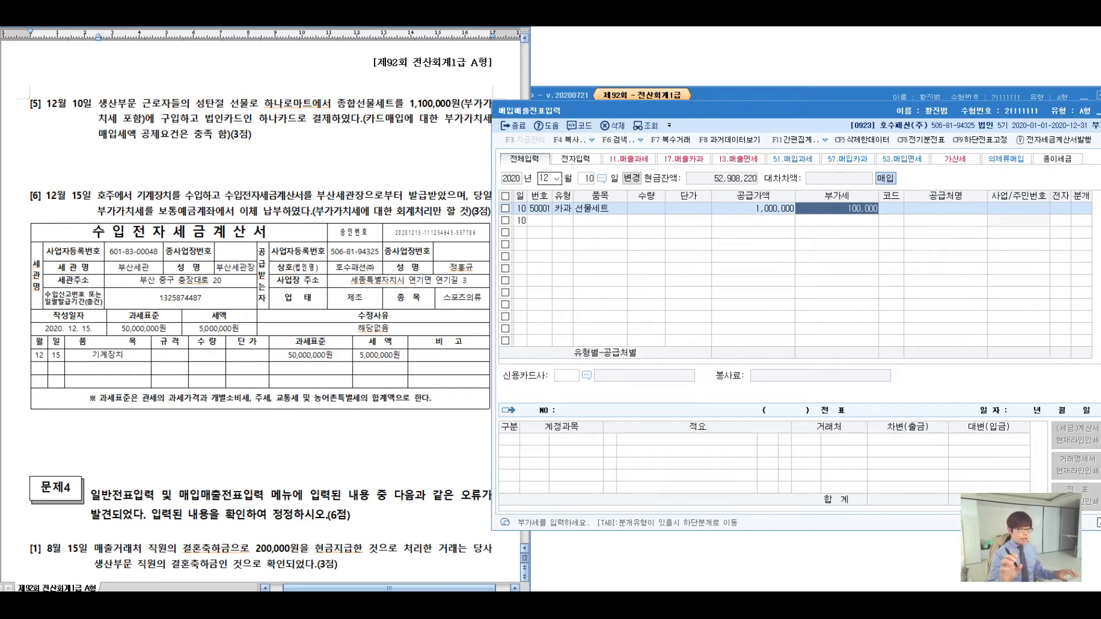
# Keep the 100,000 VAT and set 하나로마트 as the supplier of the December 10 gift set purchase.
pyautogui.press('Return')
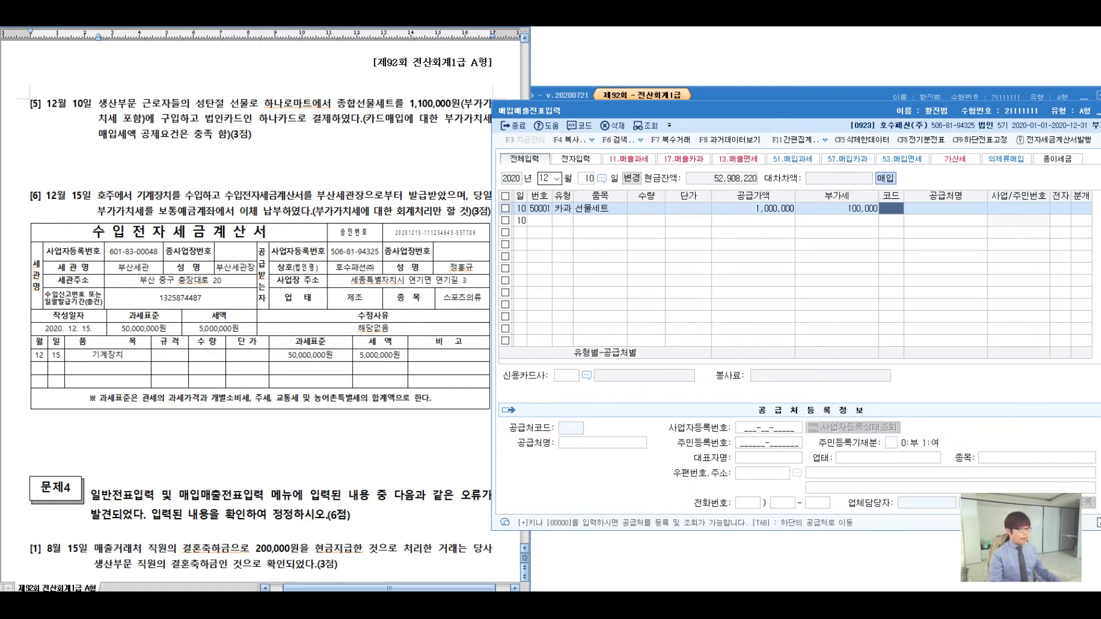
pyautogui.press('Return')
pyautogui.write('하나로마트')
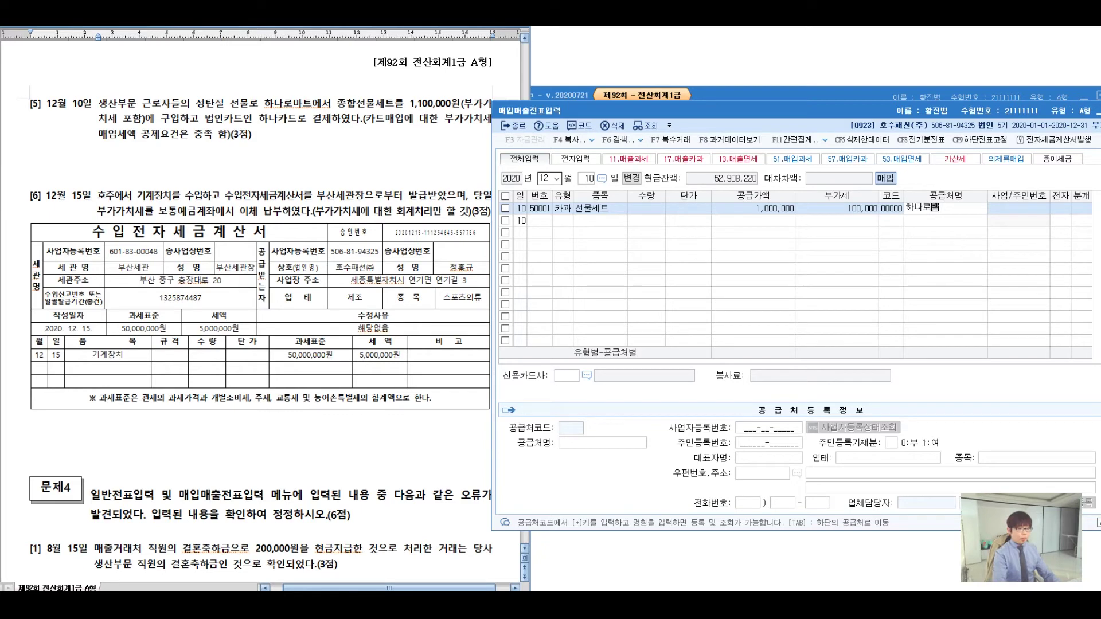
pyautogui.press('Return')
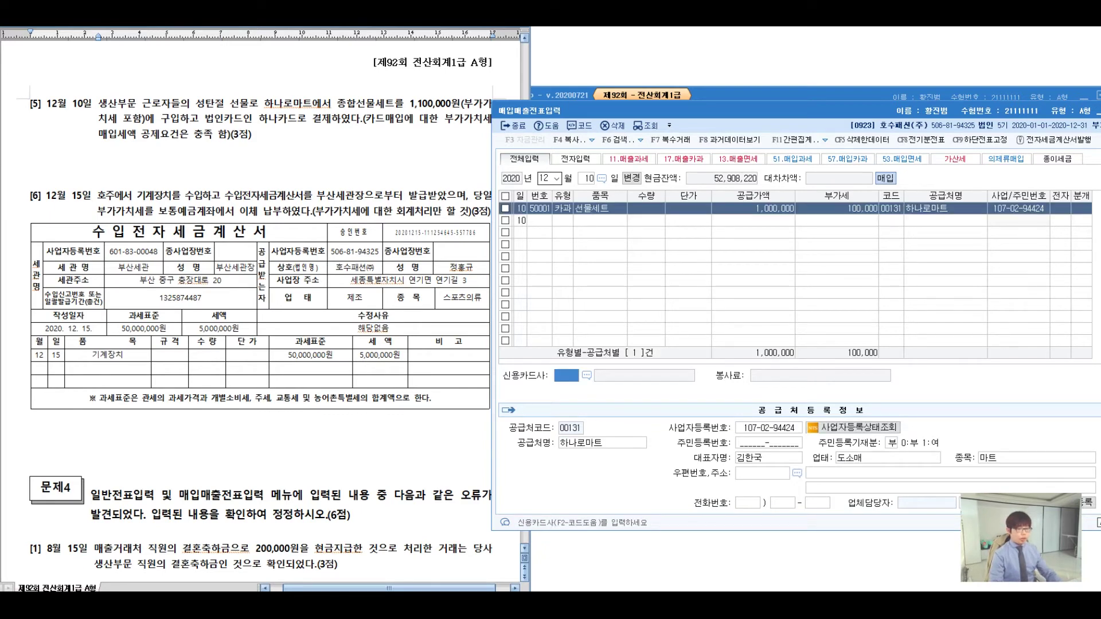
# Choose 하나카드(법인) as the credit card company for the December 10 purchase.
pyautogui.press('F2')
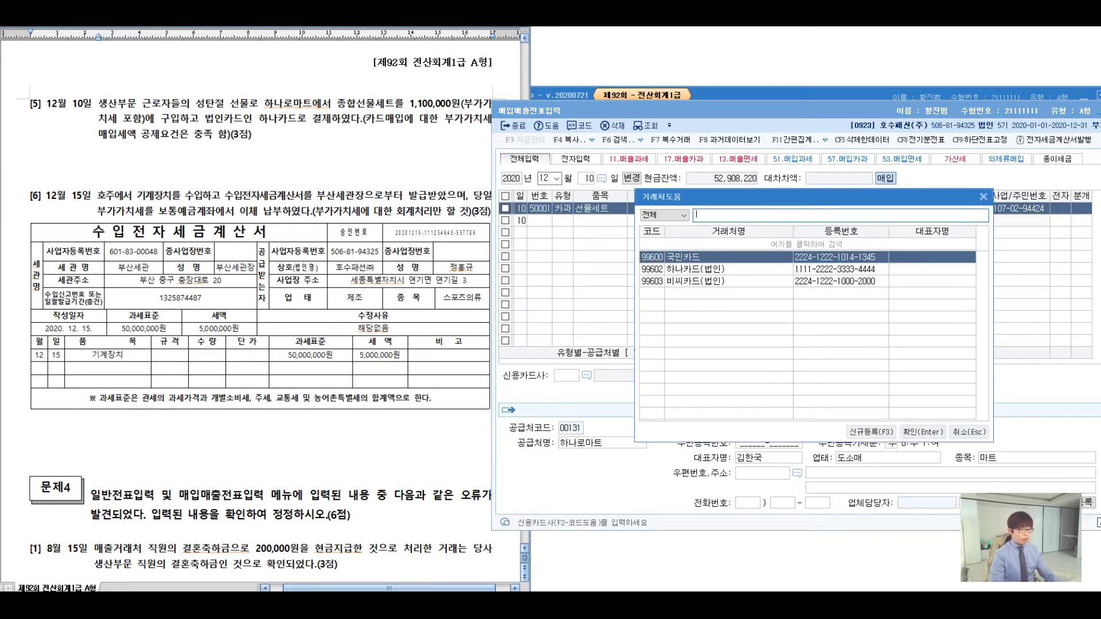
pyautogui.press('Down')
pyautogui.press('Down')
pyautogui.press('Up')
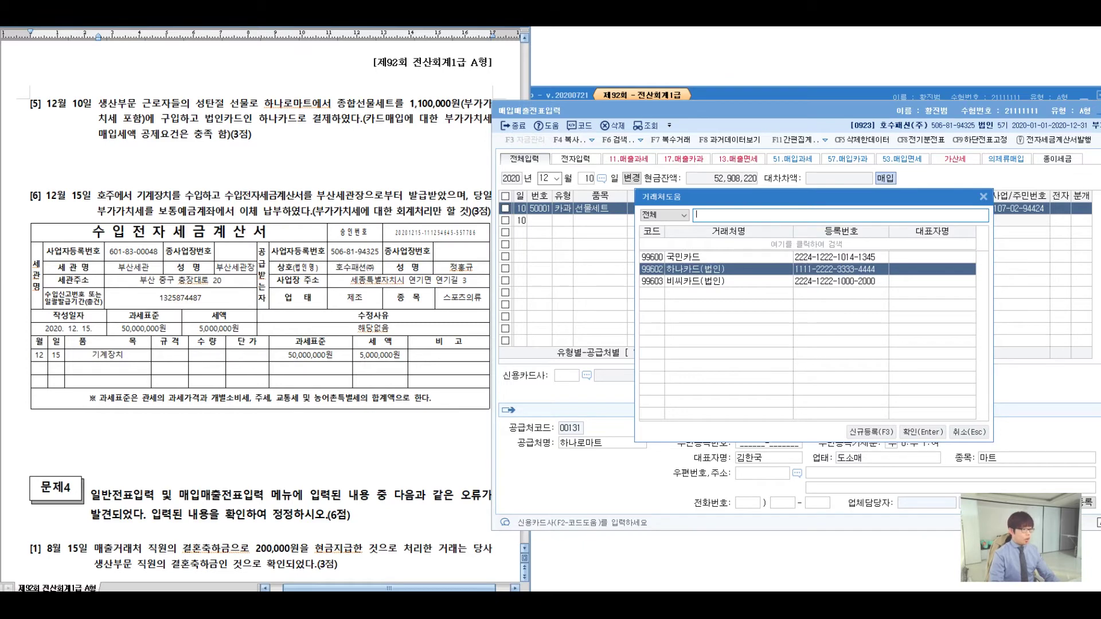
pyautogui.press('Return')
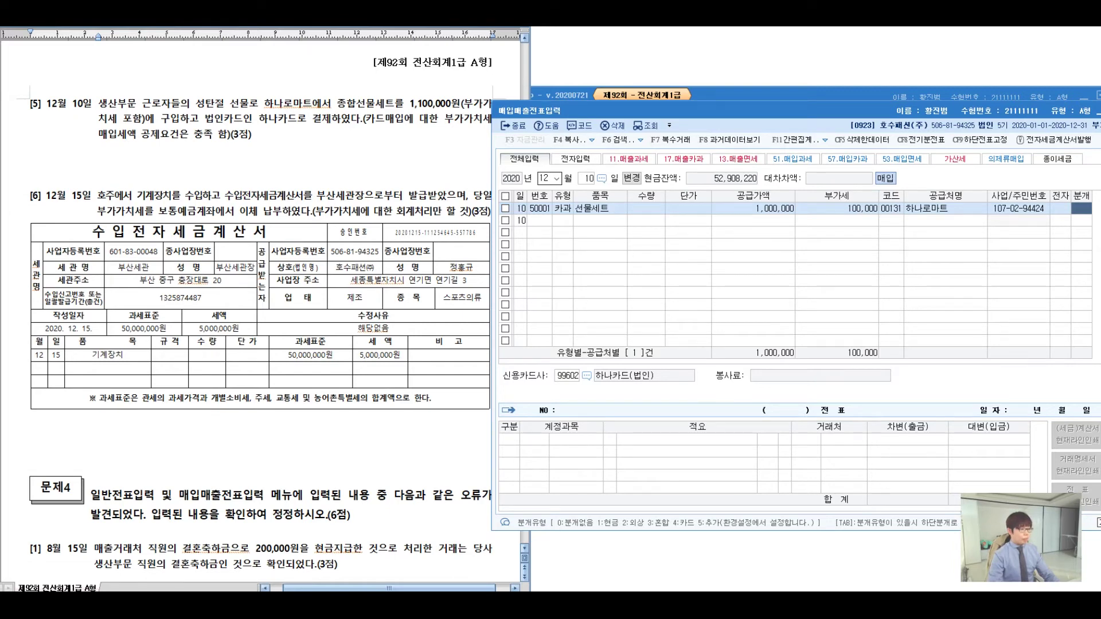
# Set the journal type to 3 (혼합, mixed) and change the 원재료 debit line's account to 0511 복리후생비.
pyautogui.write('3')
pyautogui.press('Return')
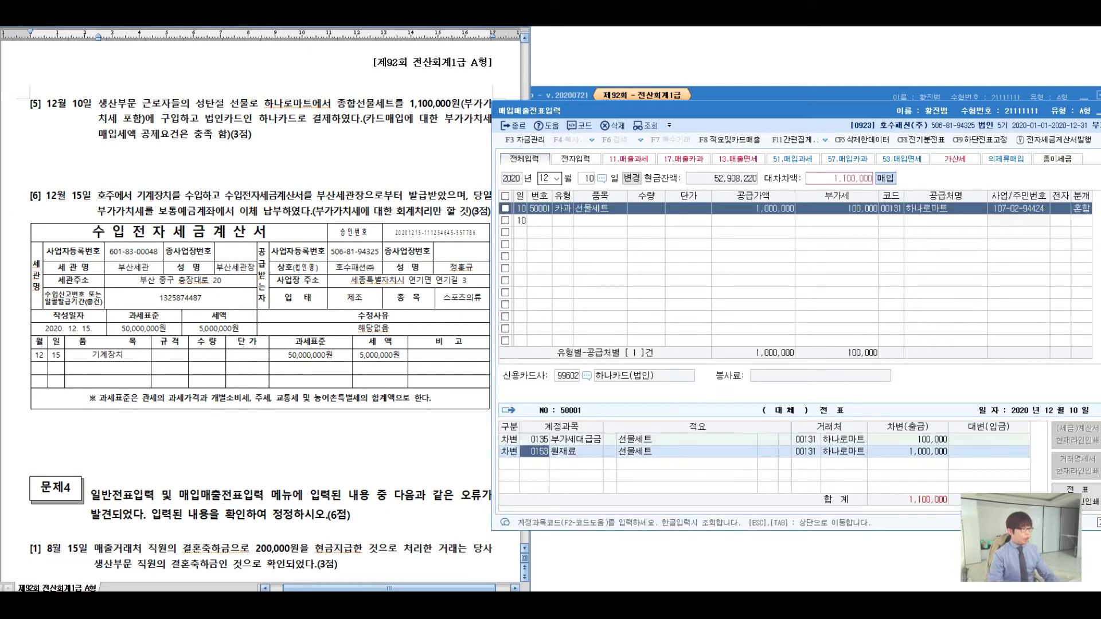
pyautogui.write('0511')
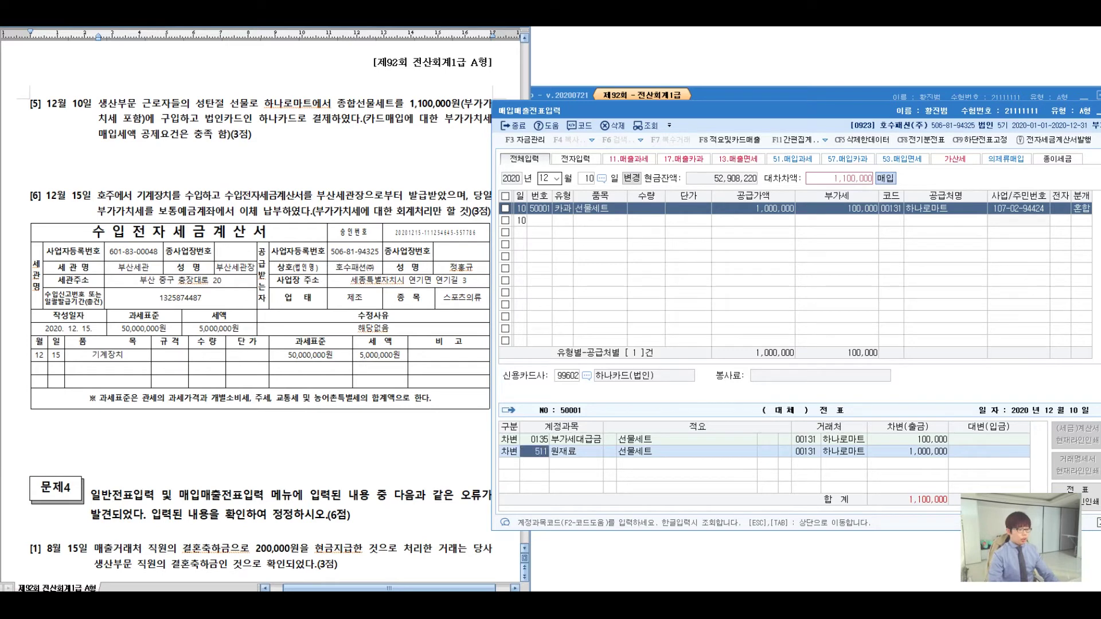
pyautogui.press('Return')
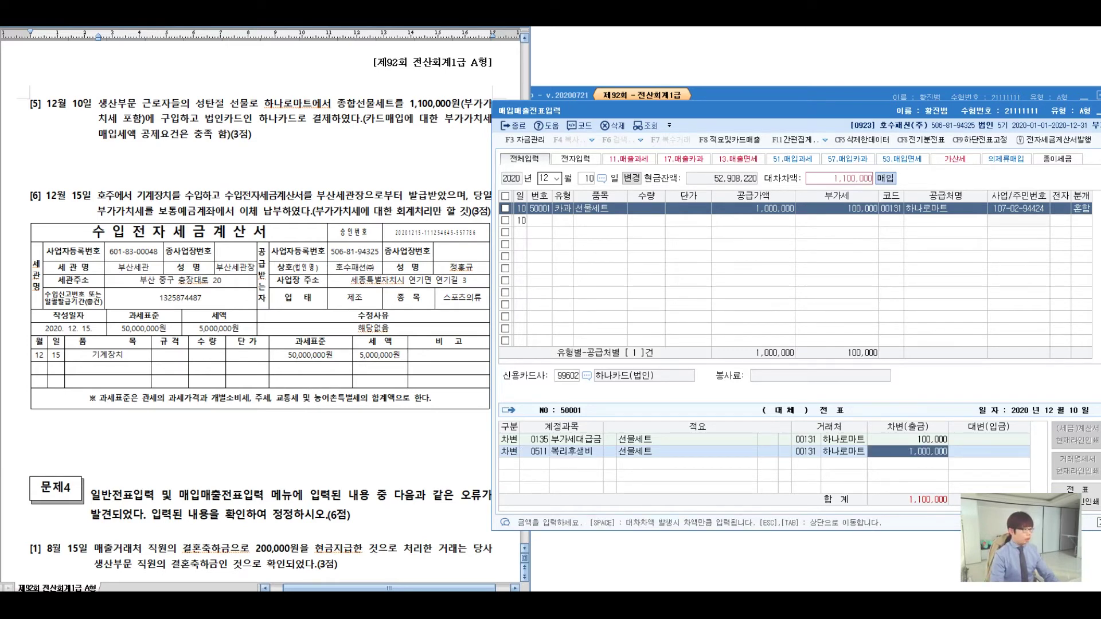
pyautogui.press('Return')
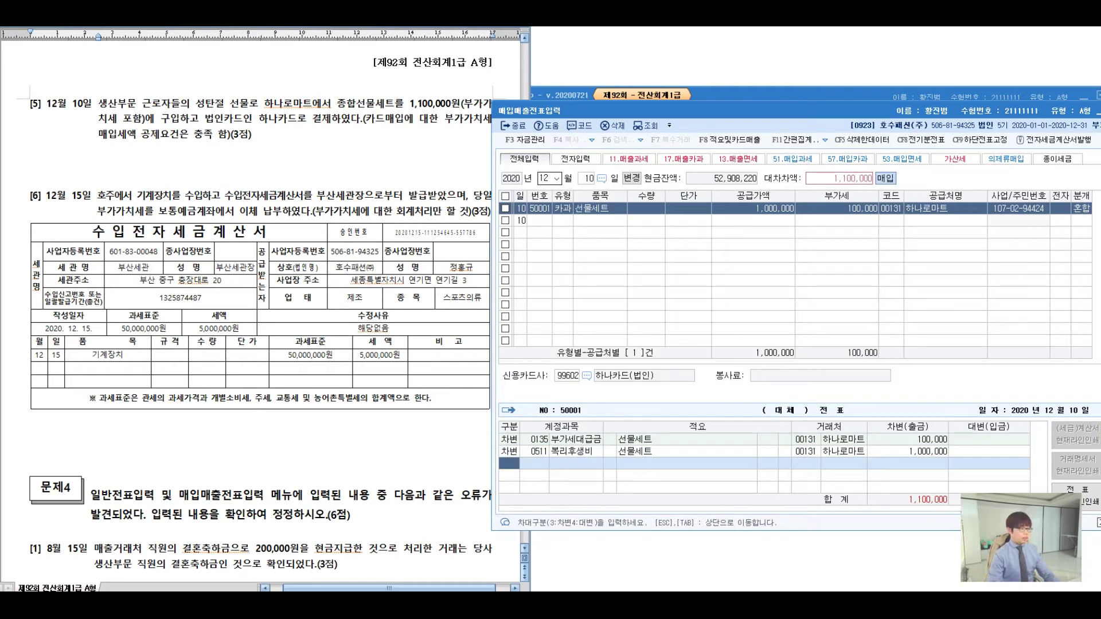
# Add a credit line to account 0253 미지급금 for 1,100,000 in the December 10 journal entry.
pyautogui.write('4')
pyautogui.press('Return')
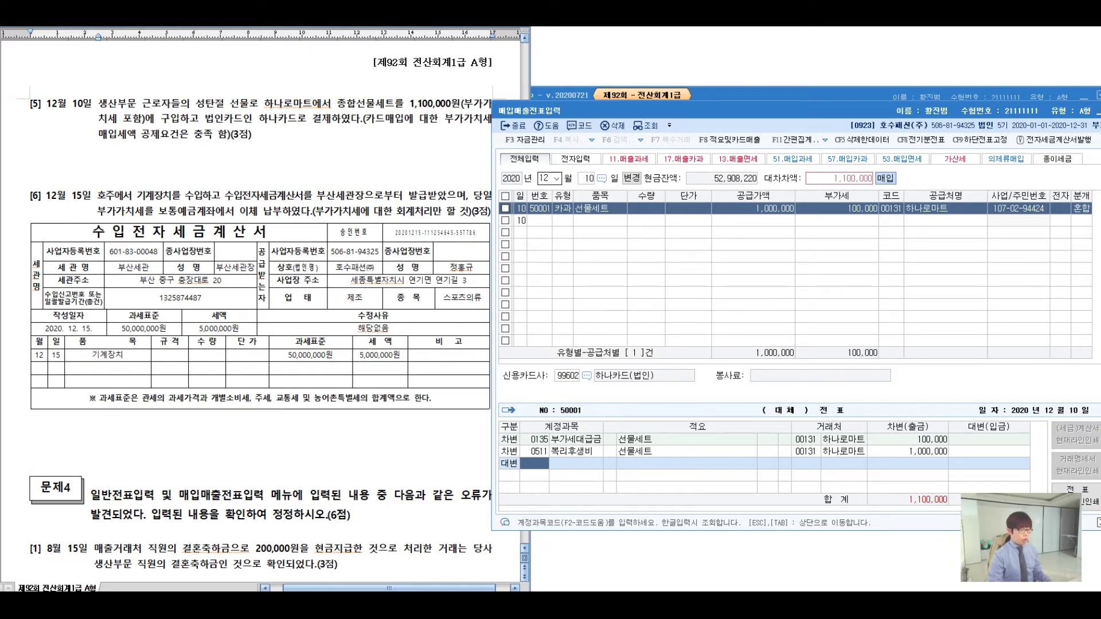
pyautogui.write('253')
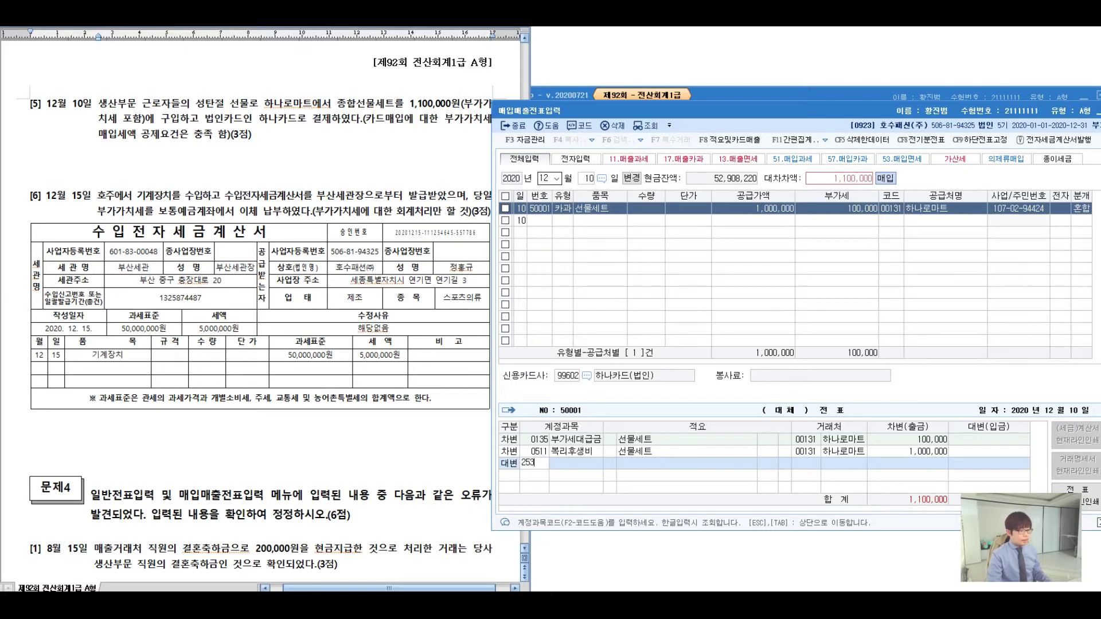
pyautogui.press('Return')
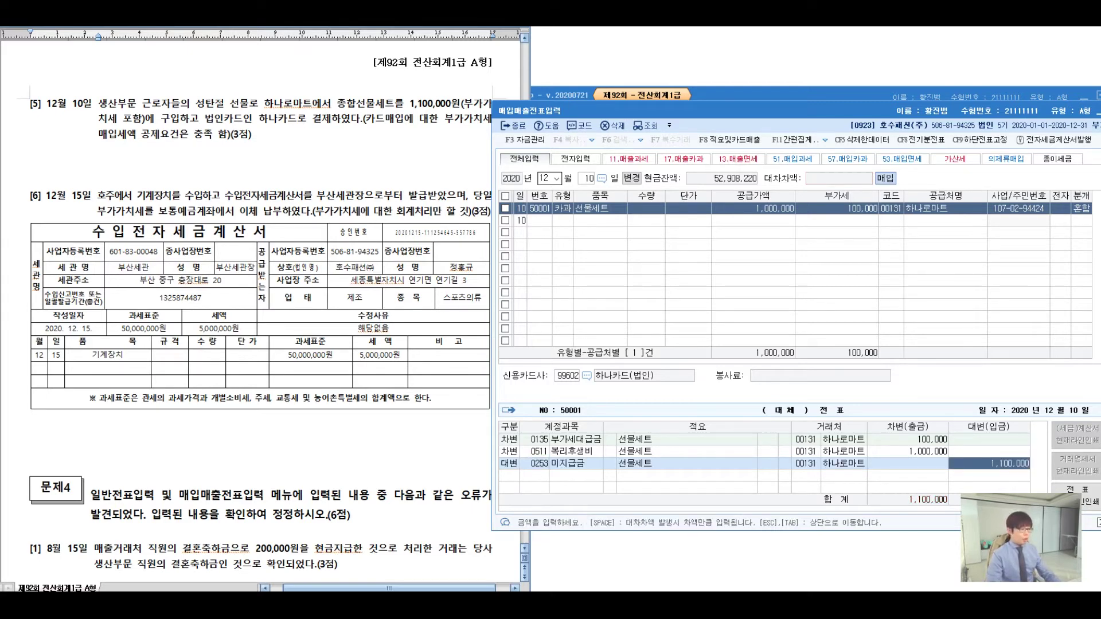
# Change the trading partner of the 미지급금 credit line to 하나카드(법인) and check the saved December 10 entry.
pyautogui.press('Left')
pyautogui.press('Left')
pyautogui.press('Right')
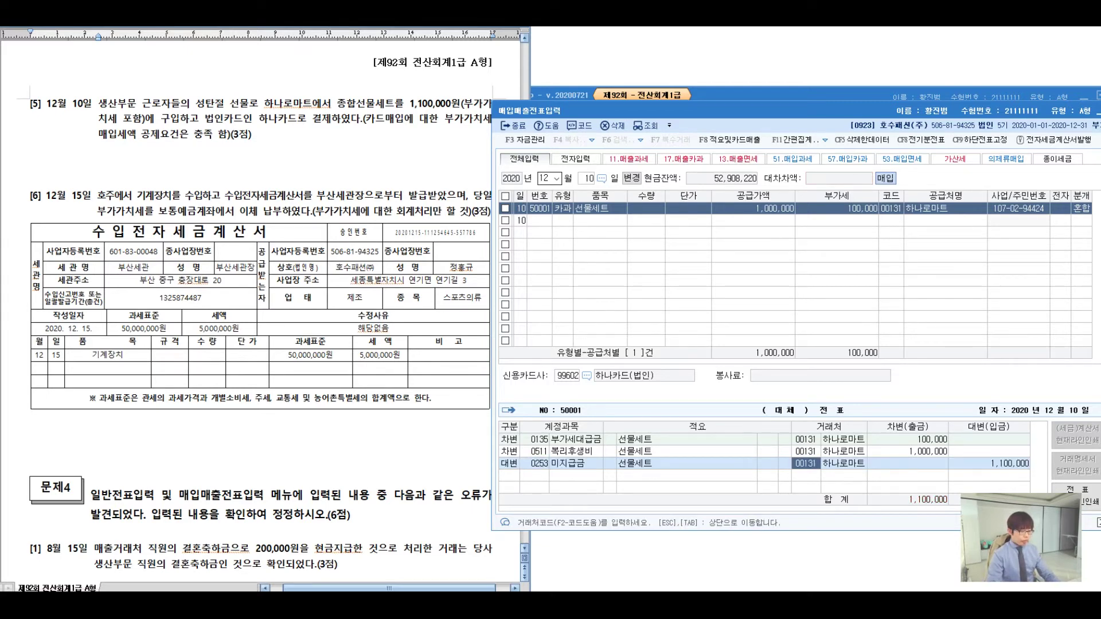
pyautogui.press('F2')
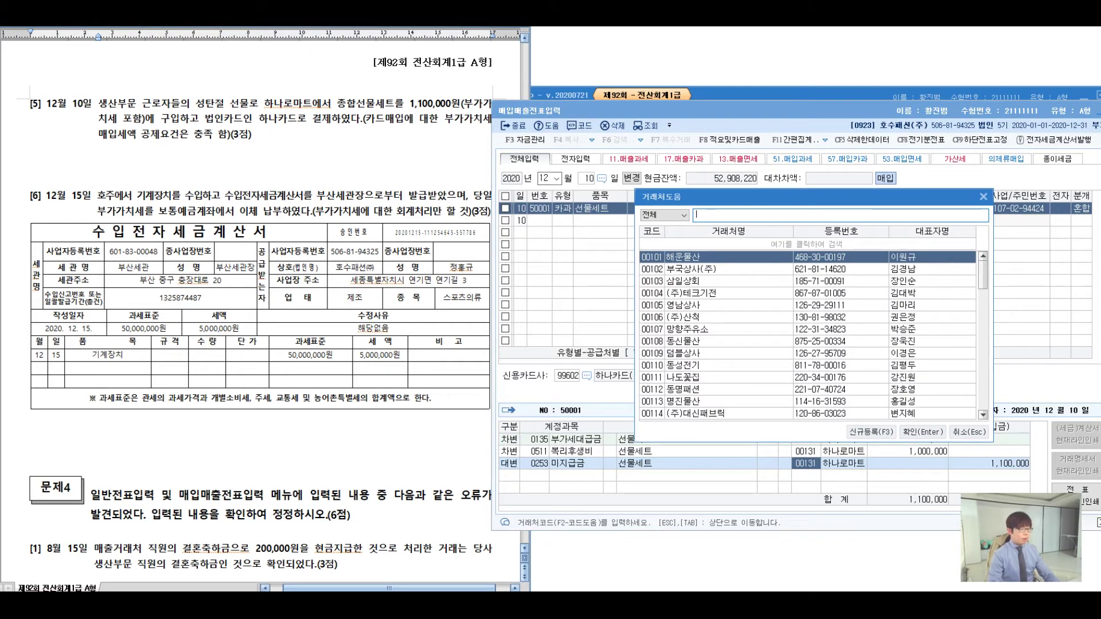
pyautogui.write('하')
pyautogui.press('BackSpace')
pyautogui.press('BackSpace')
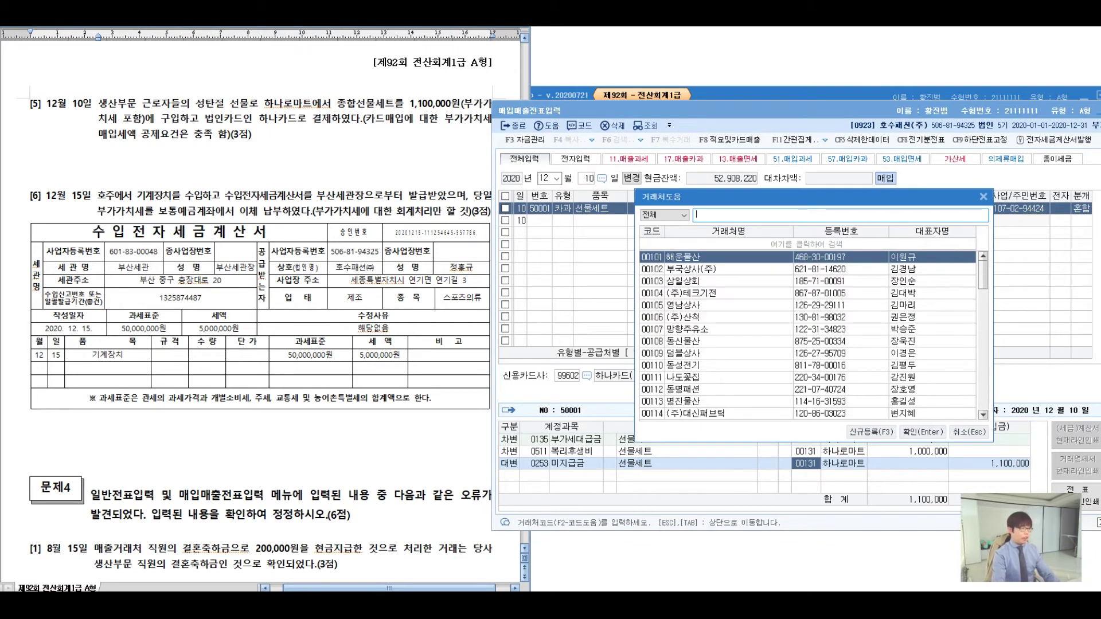
pyautogui.write('하나카드')
pyautogui.press('Return')
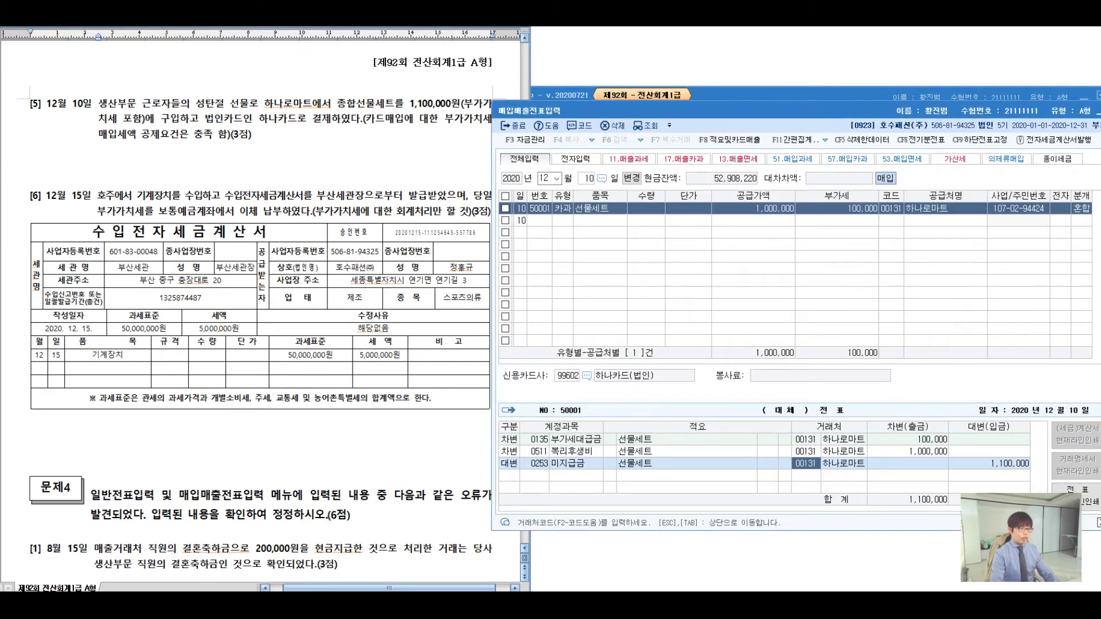
pyautogui.press('Return')
pyautogui.press('Return')
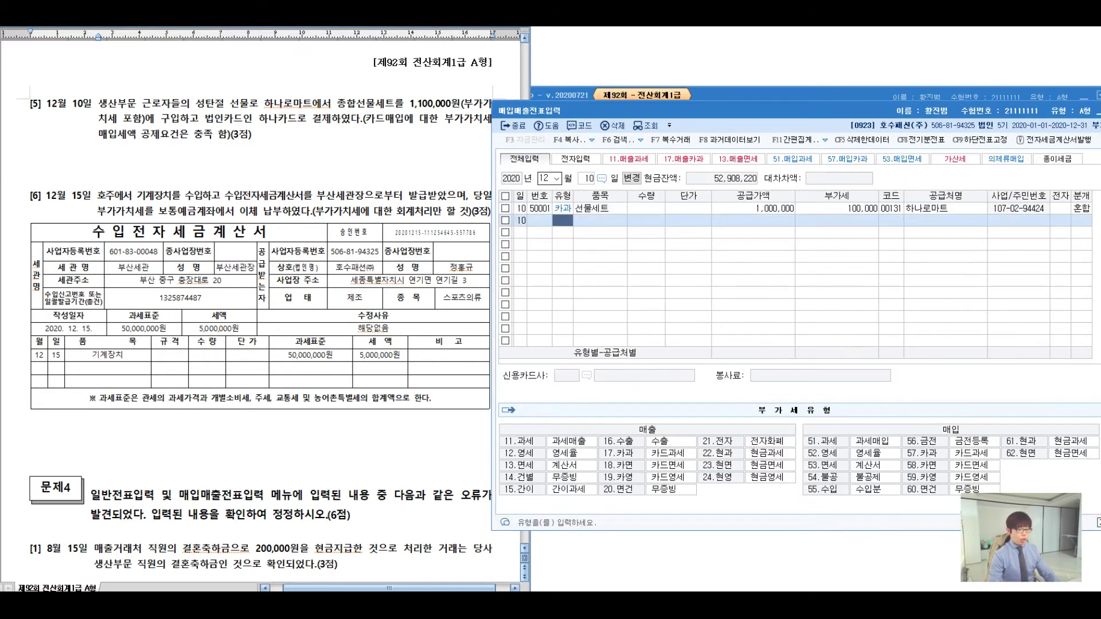
pyautogui.click(753, 209)
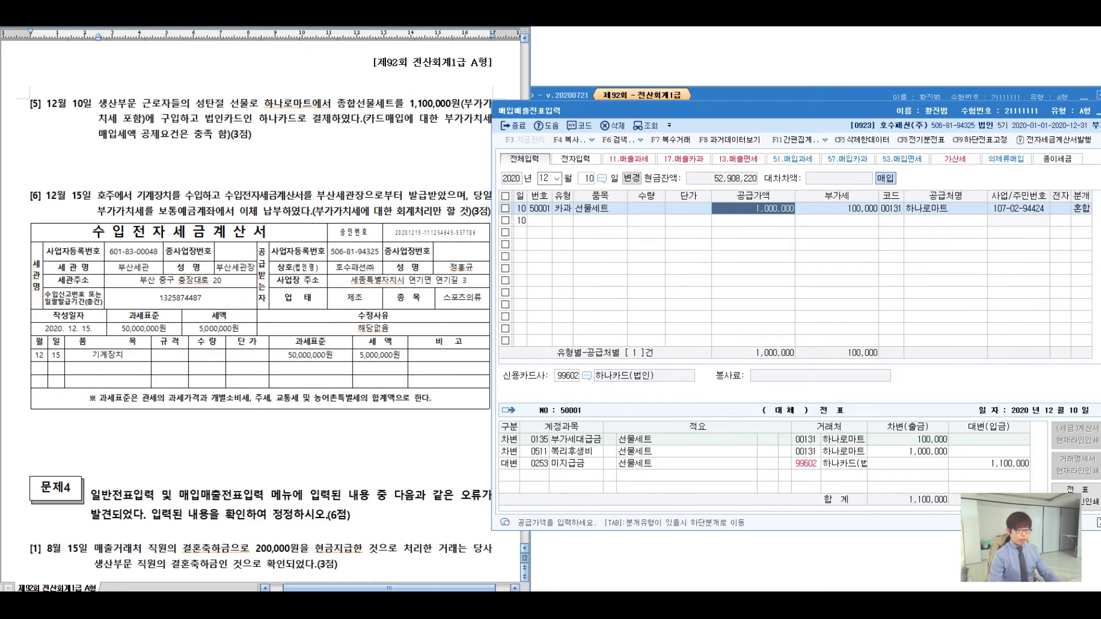
pyautogui.click(805, 464)
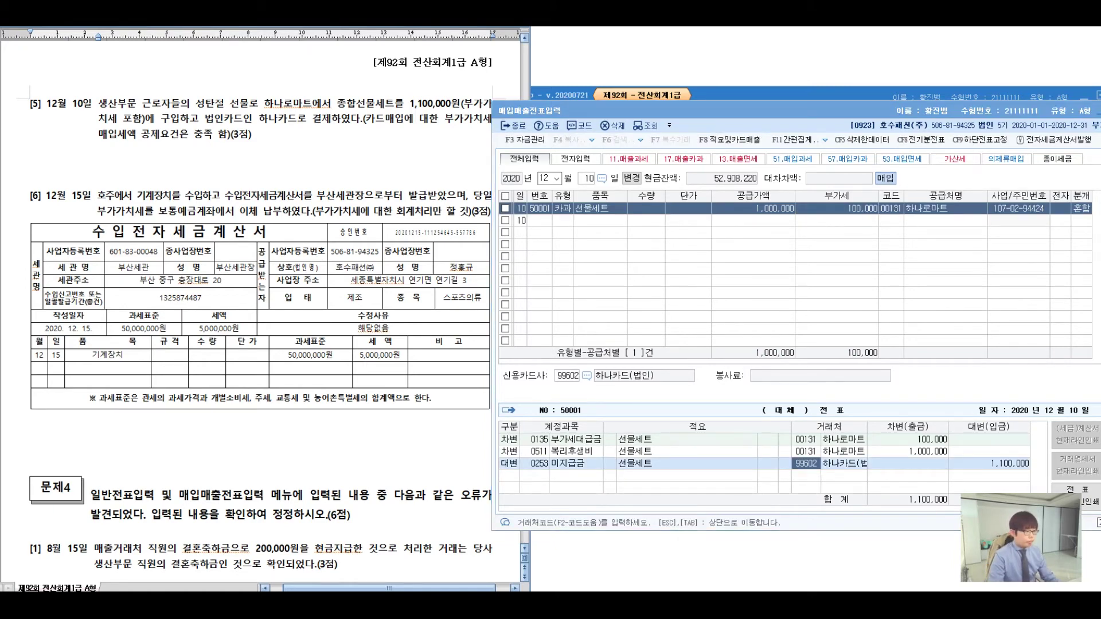
# Switch to the exam document and bring question [6], the December 15 machinery import, into view.
pyautogui.hotkey('alt', 'Tab')
pyautogui.scroll(-3, 261, 303)
pyautogui.scroll(1, 261, 304)
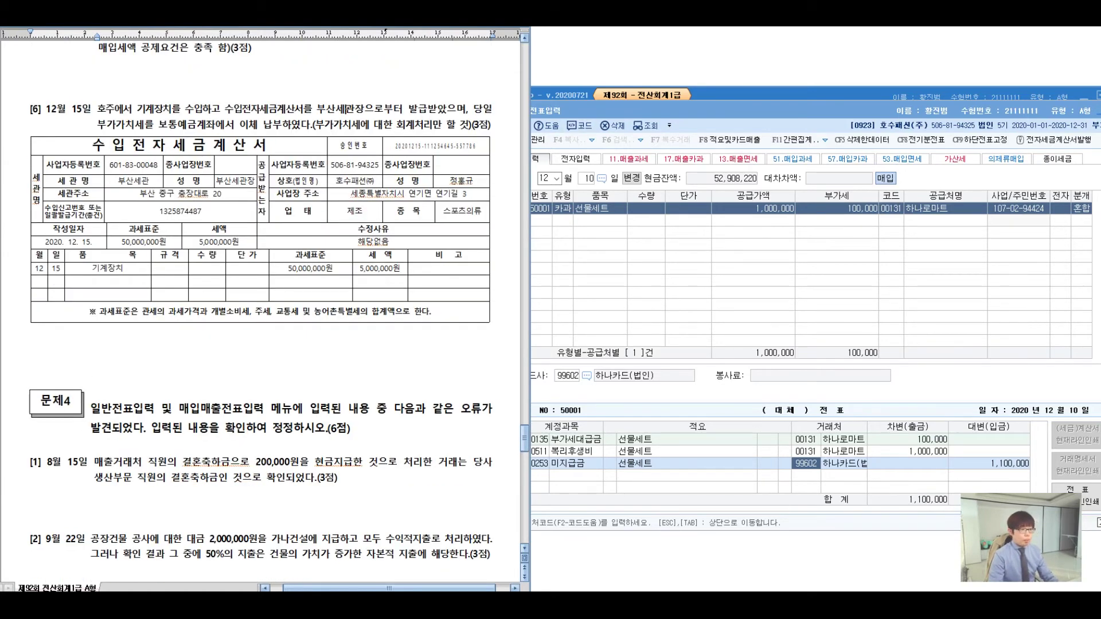
# Switch back to the purchase/sales voucher entry screen and change the voucher date to December 15.
pyautogui.hotkey('alt', 'Tab')
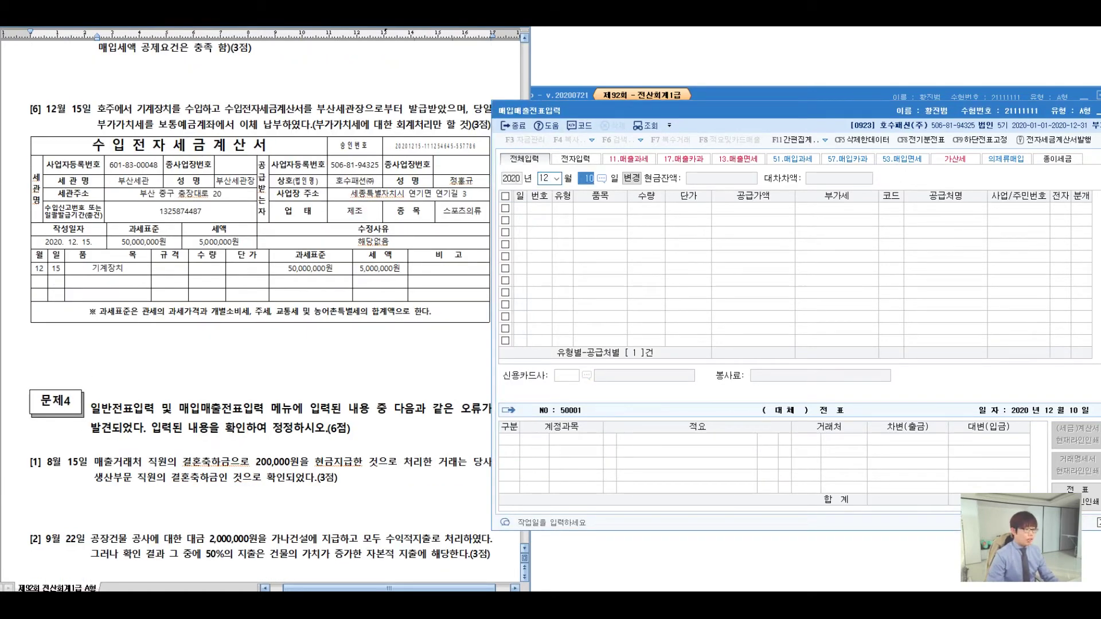
pyautogui.write('15')
pyautogui.press('Return')
pyautogui.press('Return')
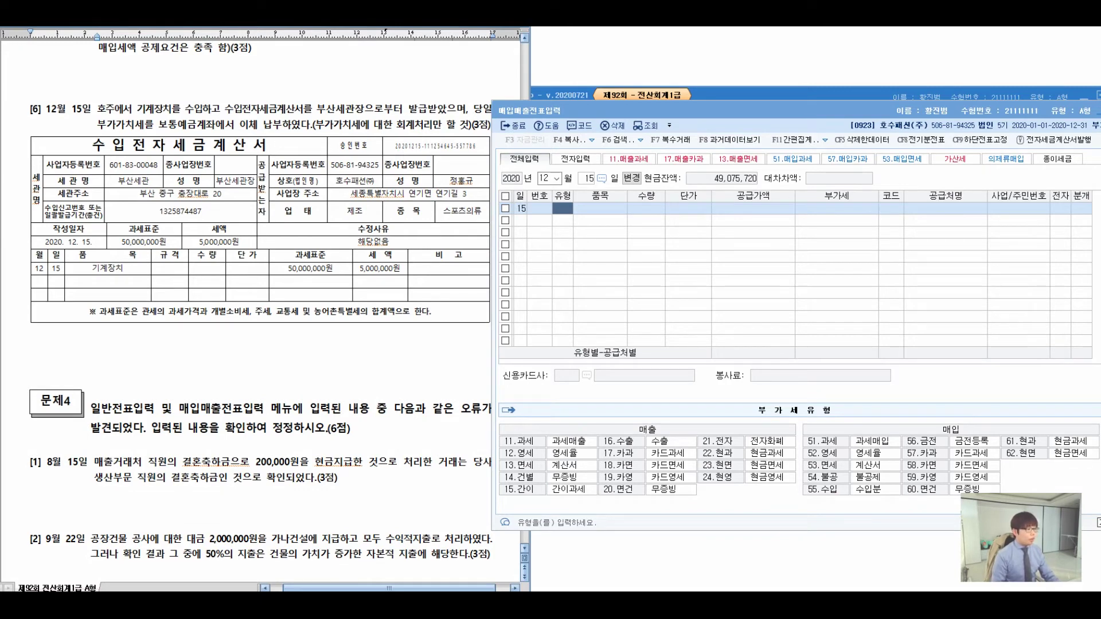
pyautogui.moveTo(381, 117); pyautogui.dragTo(376, 104)
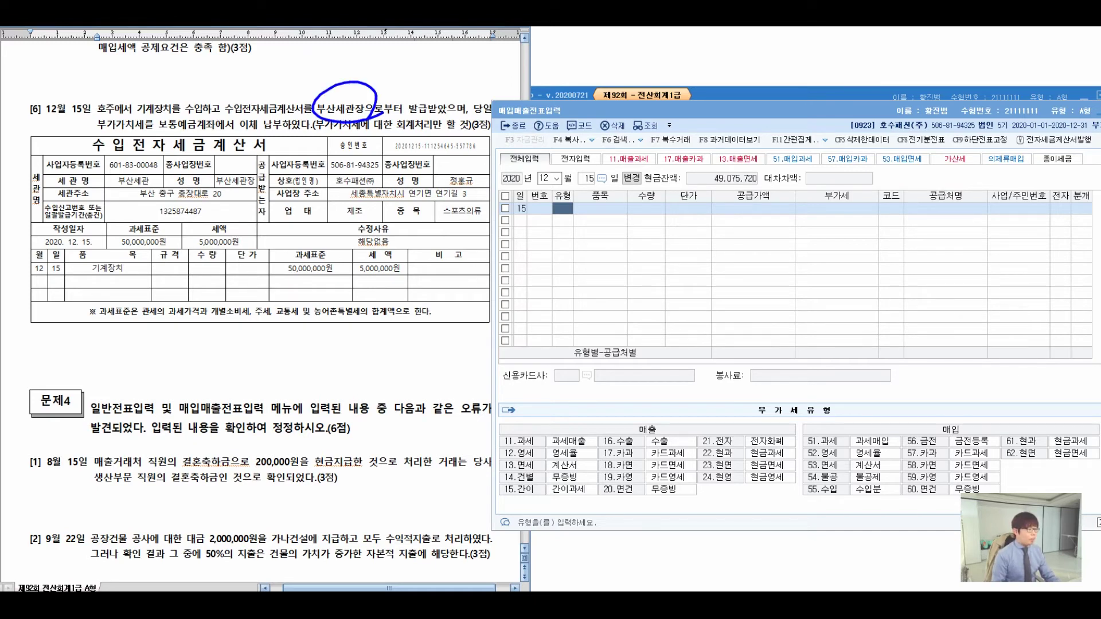
pyautogui.moveTo(165, 133); pyautogui.dragTo(305, 135)
pyautogui.moveTo(491, 80); pyautogui.dragTo(434, 350)
pyautogui.moveTo(519, 96); pyautogui.dragTo(590, 133)
pyautogui.moveTo(611, 81)
pyautogui.mouseDown()
pyautogui.moveTo(654, 109)
pyautogui.moveTo(665, 139)
pyautogui.mouseUp()
pyautogui.moveTo(669, 86)
pyautogui.mouseDown()
pyautogui.moveTo(728, 143)
pyautogui.moveTo(776, 104)
pyautogui.moveTo(795, 131)
pyautogui.mouseUp()
pyautogui.click(823, 114)
pyautogui.moveTo(612, 151)
pyautogui.mouseDown()
pyautogui.moveTo(838, 143)
pyautogui.moveTo(858, 168)
pyautogui.mouseUp()
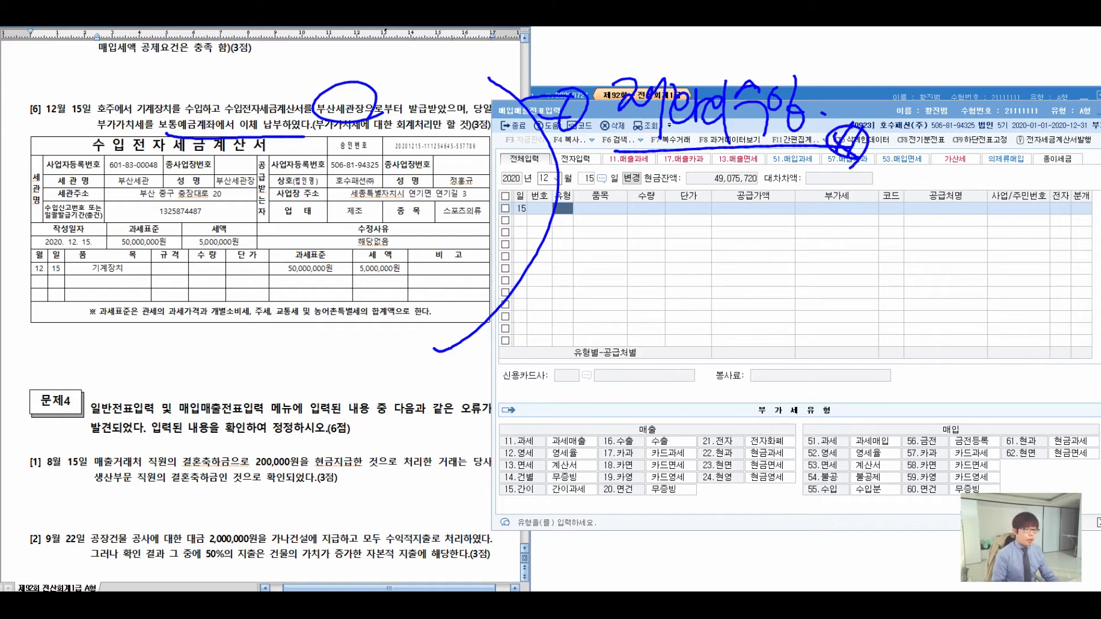
pyautogui.moveTo(598, 183); pyautogui.dragTo(607, 198)
pyautogui.moveTo(627, 175); pyautogui.dragTo(616, 215)
pyautogui.moveTo(625, 198); pyautogui.dragTo(632, 212)
pyautogui.moveTo(632, 202); pyautogui.dragTo(643, 212)
pyautogui.moveTo(652, 173); pyautogui.dragTo(655, 231)
pyautogui.moveTo(658, 181)
pyautogui.mouseDown()
pyautogui.moveTo(685, 223)
pyautogui.moveTo(707, 207)
pyautogui.moveTo(717, 227)
pyautogui.mouseUp()
pyautogui.moveTo(737, 190); pyautogui.dragTo(741, 205)
pyautogui.moveTo(578, 243); pyautogui.dragTo(750, 228)
pyautogui.moveTo(517, 321)
pyautogui.mouseDown()
pyautogui.moveTo(520, 351)
pyautogui.moveTo(537, 344)
pyautogui.mouseUp()
pyautogui.moveTo(554, 313)
pyautogui.mouseDown()
pyautogui.moveTo(556, 386)
pyautogui.moveTo(571, 320)
pyautogui.mouseUp()
pyautogui.moveTo(561, 334)
pyautogui.mouseDown()
pyautogui.moveTo(588, 326)
pyautogui.moveTo(584, 343)
pyautogui.mouseUp()
pyautogui.moveTo(577, 350)
pyautogui.mouseDown()
pyautogui.moveTo(602, 364)
pyautogui.moveTo(637, 331)
pyautogui.mouseUp()
pyautogui.moveTo(631, 326); pyautogui.dragTo(648, 347)
pyautogui.moveTo(691, 313); pyautogui.dragTo(678, 344)
pyautogui.moveTo(704, 310)
pyautogui.mouseDown()
pyautogui.moveTo(707, 344)
pyautogui.moveTo(807, 344)
pyautogui.mouseUp()
pyautogui.moveTo(820, 304); pyautogui.dragTo(848, 325)
pyautogui.moveTo(842, 325); pyautogui.dragTo(845, 348)
pyautogui.moveTo(854, 326); pyautogui.dragTo(872, 332)
pyautogui.moveTo(874, 306); pyautogui.dragTo(879, 409)
pyautogui.moveTo(616, 411)
pyautogui.mouseDown()
pyautogui.moveTo(646, 407)
pyautogui.moveTo(648, 425)
pyautogui.mouseUp()
pyautogui.moveTo(637, 400); pyautogui.dragTo(641, 432)
pyautogui.moveTo(701, 342); pyautogui.dragTo(876, 345)
pyautogui.moveTo(908, 309); pyautogui.dragTo(900, 360)
pyautogui.moveTo(930, 320); pyautogui.dragTo(927, 322)
pyautogui.moveTo(982, 299); pyautogui.dragTo(957, 360)
pyautogui.moveTo(952, 307); pyautogui.dragTo(953, 308)
pyautogui.moveTo(978, 341); pyautogui.dragTo(979, 343)
pyautogui.moveTo(998, 299); pyautogui.dragTo(1000, 367)
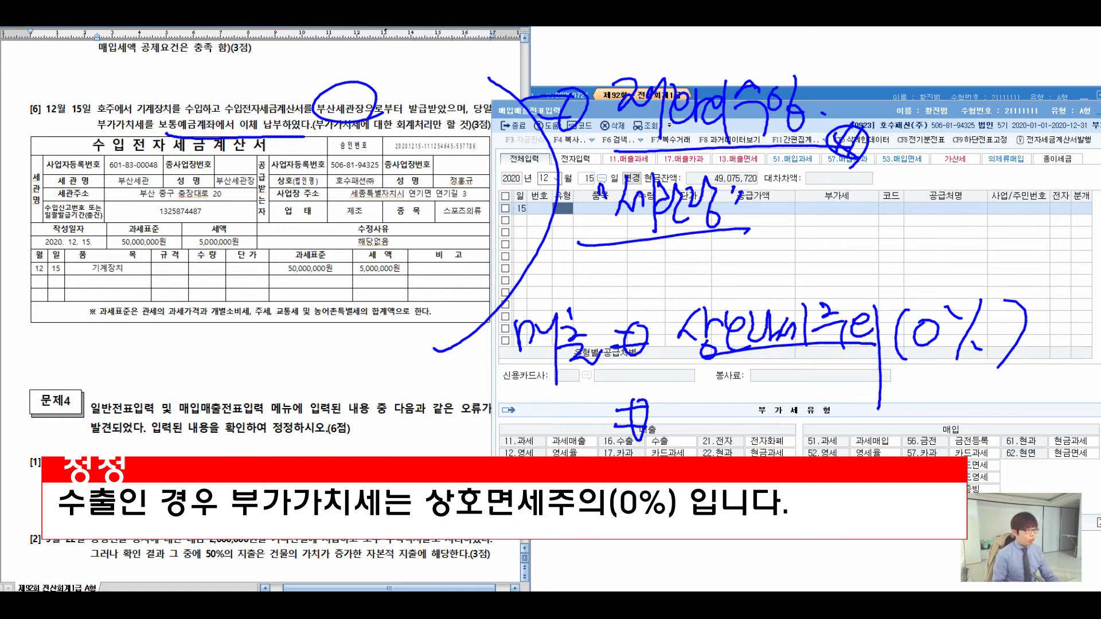
pyautogui.moveTo(74, 131)
pyautogui.mouseDown()
pyautogui.moveTo(118, 161)
pyautogui.moveTo(117, 397)
pyautogui.mouseUp()
pyautogui.moveTo(179, 338); pyautogui.dragTo(188, 391)
pyautogui.moveTo(203, 346)
pyautogui.mouseDown()
pyautogui.moveTo(251, 344)
pyautogui.moveTo(242, 409)
pyautogui.mouseUp()
pyautogui.moveTo(211, 320); pyautogui.dragTo(214, 320)
pyautogui.moveTo(127, 509)
pyautogui.mouseDown()
pyautogui.moveTo(147, 495)
pyautogui.moveTo(211, 488)
pyautogui.mouseUp()
pyautogui.moveTo(235, 453)
pyautogui.mouseDown()
pyautogui.moveTo(253, 502)
pyautogui.moveTo(300, 494)
pyautogui.mouseUp()
pyautogui.moveTo(290, 357)
pyautogui.mouseDown()
pyautogui.moveTo(293, 467)
pyautogui.moveTo(301, 457)
pyautogui.mouseUp()
pyautogui.moveTo(359, 383); pyautogui.dragTo(340, 415)
pyautogui.moveTo(351, 406); pyautogui.dragTo(365, 414)
pyautogui.moveTo(339, 428)
pyautogui.mouseDown()
pyautogui.moveTo(369, 419)
pyautogui.moveTo(370, 484)
pyautogui.mouseUp()
pyautogui.moveTo(365, 391); pyautogui.dragTo(400, 446)
pyautogui.moveTo(376, 382); pyautogui.dragTo(344, 396)
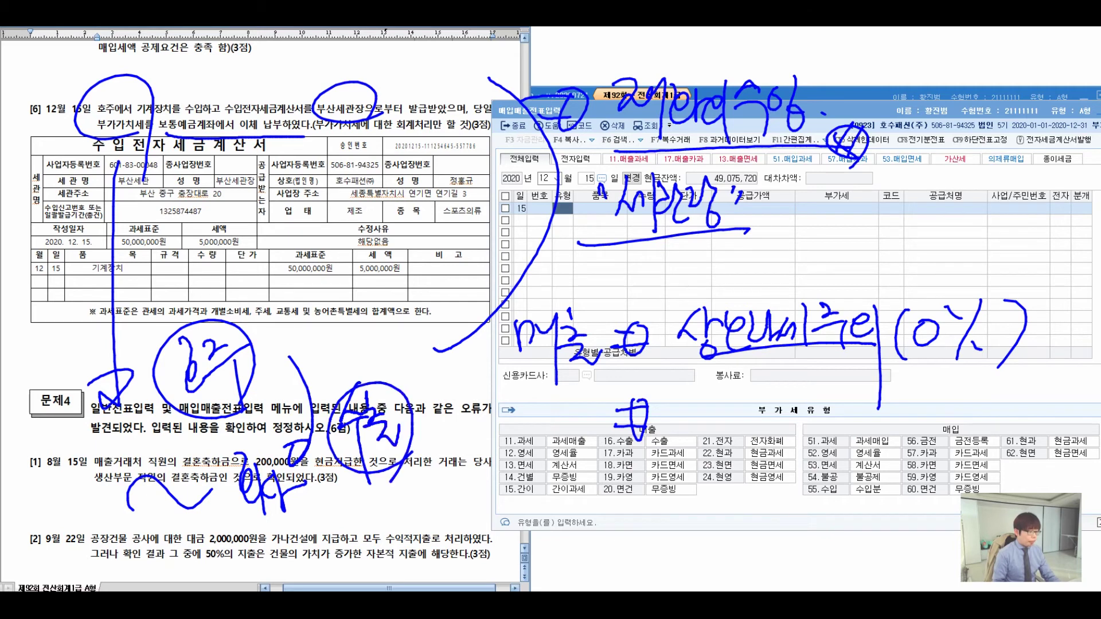
pyautogui.moveTo(397, 214); pyautogui.dragTo(126, 536)
pyautogui.moveTo(118, 274); pyautogui.dragTo(427, 513)
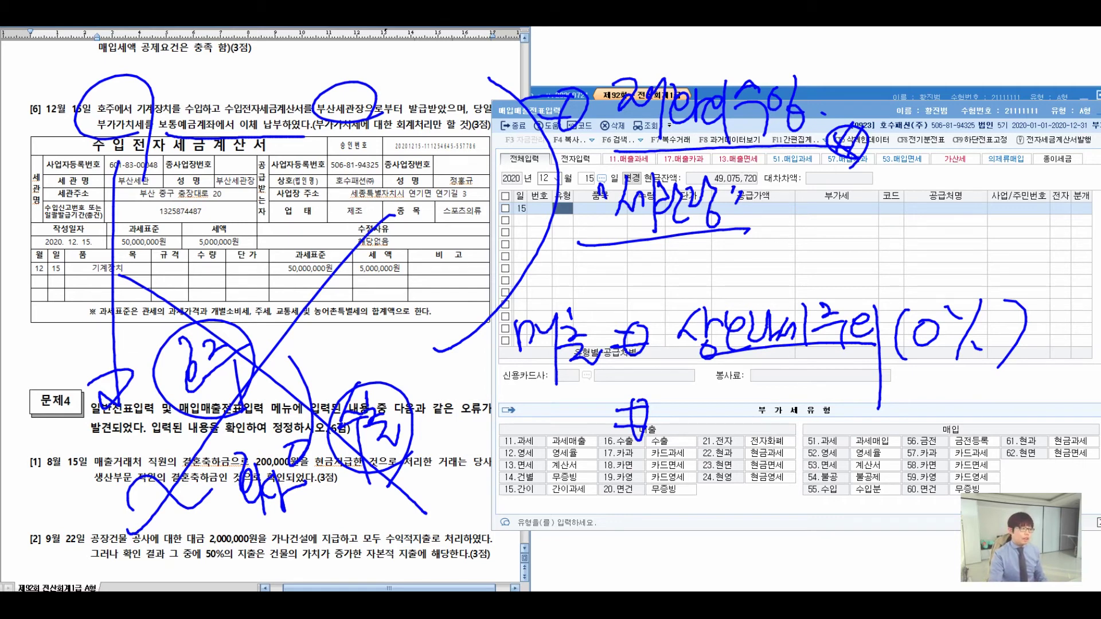
pyautogui.press('Escape')
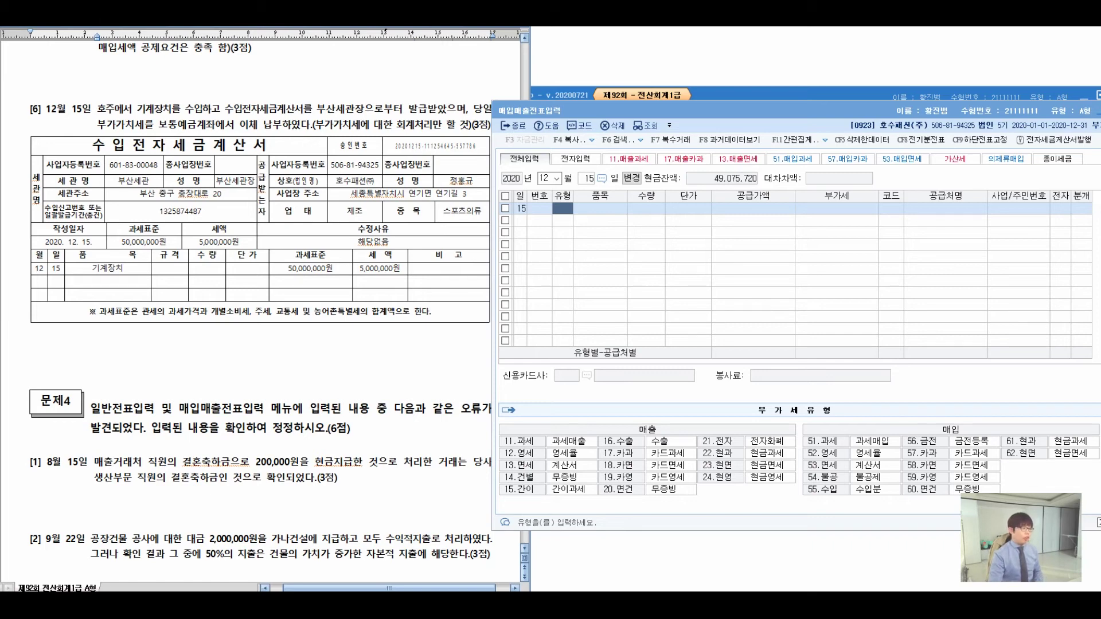
pyautogui.moveTo(140, 143)
pyautogui.mouseDown()
pyautogui.moveTo(91, 182)
pyautogui.moveTo(151, 195)
pyautogui.moveTo(119, 148)
pyautogui.mouseUp()
pyautogui.moveTo(172, 192); pyautogui.dragTo(301, 247)
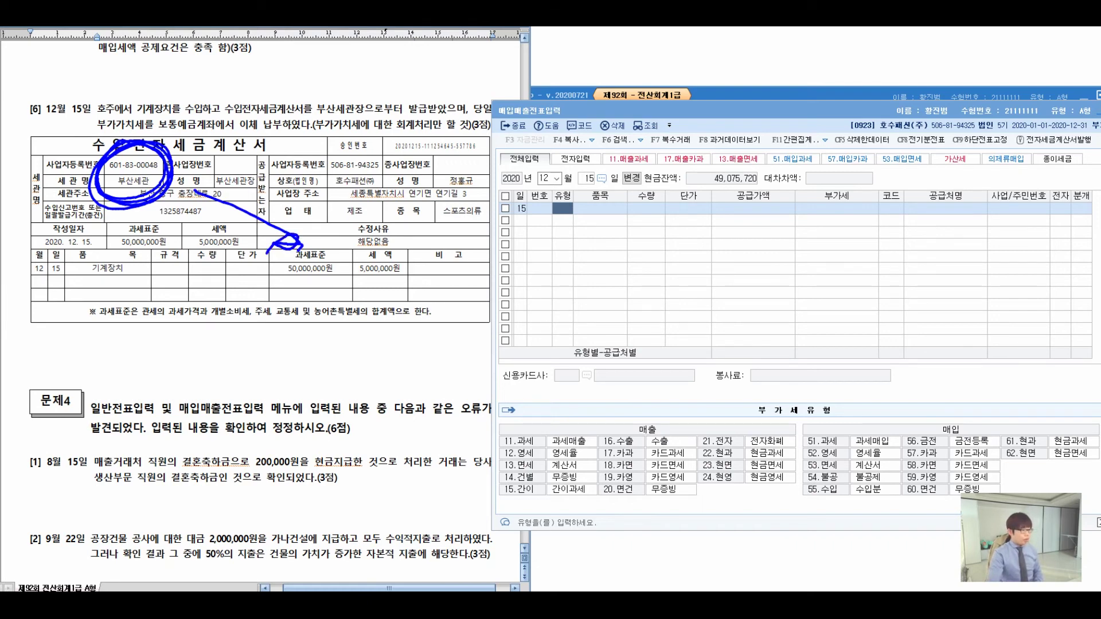
pyautogui.moveTo(299, 109)
pyautogui.mouseDown()
pyautogui.moveTo(344, 88)
pyautogui.moveTo(375, 99)
pyautogui.moveTo(396, 123)
pyautogui.moveTo(427, 94)
pyautogui.moveTo(448, 118)
pyautogui.moveTo(487, 131)
pyautogui.mouseUp()
pyautogui.moveTo(525, 74); pyautogui.dragTo(513, 124)
pyautogui.moveTo(535, 79)
pyautogui.mouseDown()
pyautogui.moveTo(538, 107)
pyautogui.moveTo(564, 121)
pyautogui.moveTo(598, 106)
pyautogui.mouseUp()
pyautogui.moveTo(601, 74)
pyautogui.mouseDown()
pyautogui.moveTo(603, 118)
pyautogui.moveTo(636, 110)
pyautogui.mouseUp()
pyautogui.moveTo(653, 66); pyautogui.dragTo(660, 127)
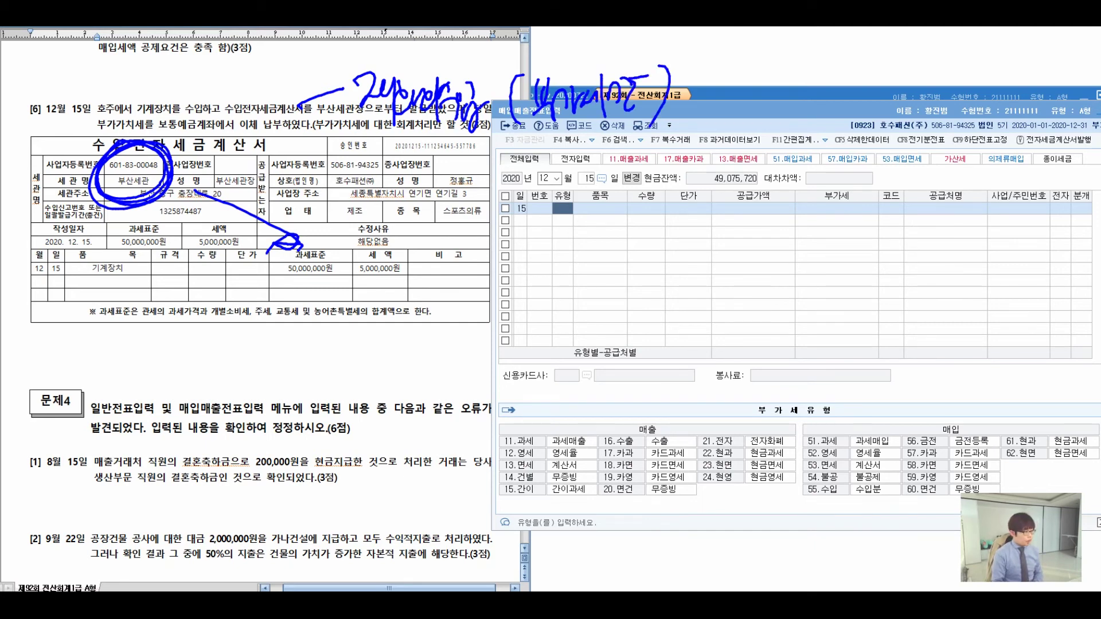
pyautogui.moveTo(151, 308); pyautogui.dragTo(204, 347)
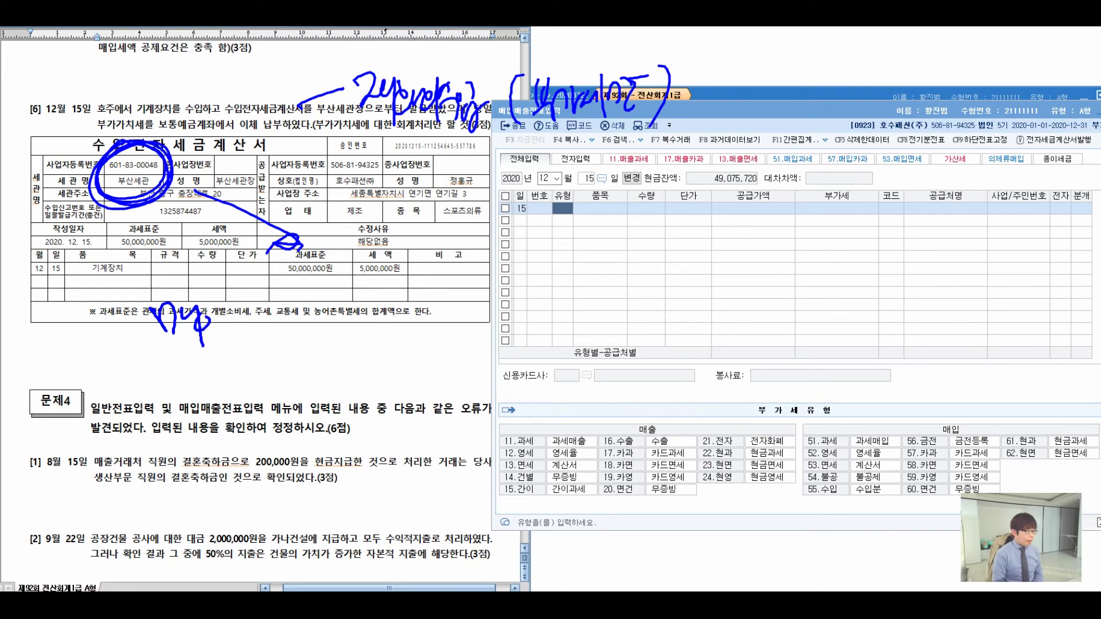
pyautogui.moveTo(211, 298); pyautogui.dragTo(238, 327)
pyautogui.moveTo(242, 281); pyautogui.dragTo(244, 352)
pyautogui.moveTo(252, 297)
pyautogui.mouseDown()
pyautogui.moveTo(279, 321)
pyautogui.moveTo(246, 328)
pyautogui.moveTo(279, 299)
pyautogui.mouseUp()
pyautogui.moveTo(285, 297); pyautogui.dragTo(276, 362)
pyautogui.moveTo(267, 313)
pyautogui.mouseDown()
pyautogui.moveTo(289, 310)
pyautogui.moveTo(286, 341)
pyautogui.mouseUp()
pyautogui.moveTo(303, 288); pyautogui.dragTo(310, 360)
pyautogui.moveTo(351, 309); pyautogui.dragTo(367, 341)
pyautogui.moveTo(378, 304)
pyautogui.mouseDown()
pyautogui.moveTo(381, 335)
pyautogui.moveTo(404, 295)
pyautogui.mouseUp()
pyautogui.moveTo(401, 304)
pyautogui.mouseDown()
pyautogui.moveTo(391, 373)
pyautogui.moveTo(442, 313)
pyautogui.mouseUp()
pyautogui.moveTo(445, 309)
pyautogui.mouseDown()
pyautogui.moveTo(450, 344)
pyautogui.moveTo(469, 331)
pyautogui.mouseUp()
pyautogui.moveTo(468, 303); pyautogui.dragTo(488, 330)
pyautogui.moveTo(496, 301)
pyautogui.mouseDown()
pyautogui.moveTo(499, 348)
pyautogui.moveTo(513, 329)
pyautogui.mouseUp()
pyautogui.moveTo(514, 304)
pyautogui.mouseDown()
pyautogui.moveTo(523, 348)
pyautogui.moveTo(549, 304)
pyautogui.mouseUp()
pyautogui.moveTo(538, 313); pyautogui.dragTo(549, 340)
pyautogui.moveTo(548, 303)
pyautogui.mouseDown()
pyautogui.moveTo(561, 319)
pyautogui.moveTo(576, 312)
pyautogui.mouseUp()
pyautogui.moveTo(561, 323); pyautogui.dragTo(588, 324)
pyautogui.moveTo(632, 293); pyautogui.dragTo(643, 339)
pyautogui.moveTo(627, 310); pyautogui.dragTo(667, 302)
pyautogui.moveTo(679, 317)
pyautogui.mouseDown()
pyautogui.moveTo(678, 328)
pyautogui.moveTo(752, 310)
pyautogui.moveTo(769, 320)
pyautogui.mouseUp()
pyautogui.moveTo(772, 315)
pyautogui.mouseDown()
pyautogui.moveTo(843, 304)
pyautogui.moveTo(827, 315)
pyautogui.mouseUp()
pyautogui.moveTo(412, 408)
pyautogui.mouseDown()
pyautogui.moveTo(462, 414)
pyautogui.moveTo(462, 433)
pyautogui.mouseUp()
pyautogui.moveTo(480, 392); pyautogui.dragTo(467, 465)
pyautogui.moveTo(513, 390)
pyautogui.mouseDown()
pyautogui.moveTo(516, 428)
pyautogui.moveTo(535, 433)
pyautogui.mouseUp()
pyautogui.moveTo(525, 424)
pyautogui.mouseDown()
pyautogui.moveTo(543, 448)
pyautogui.moveTo(549, 429)
pyautogui.mouseUp()
pyautogui.moveTo(548, 416)
pyautogui.mouseDown()
pyautogui.moveTo(556, 442)
pyautogui.moveTo(572, 414)
pyautogui.mouseUp()
pyautogui.moveTo(572, 387); pyautogui.dragTo(585, 459)
pyautogui.moveTo(585, 416)
pyautogui.mouseDown()
pyautogui.moveTo(612, 407)
pyautogui.moveTo(621, 438)
pyautogui.mouseUp()
pyautogui.moveTo(688, 383)
pyautogui.mouseDown()
pyautogui.moveTo(661, 436)
pyautogui.moveTo(705, 425)
pyautogui.mouseUp()
pyautogui.moveTo(714, 405); pyautogui.dragTo(896, 396)
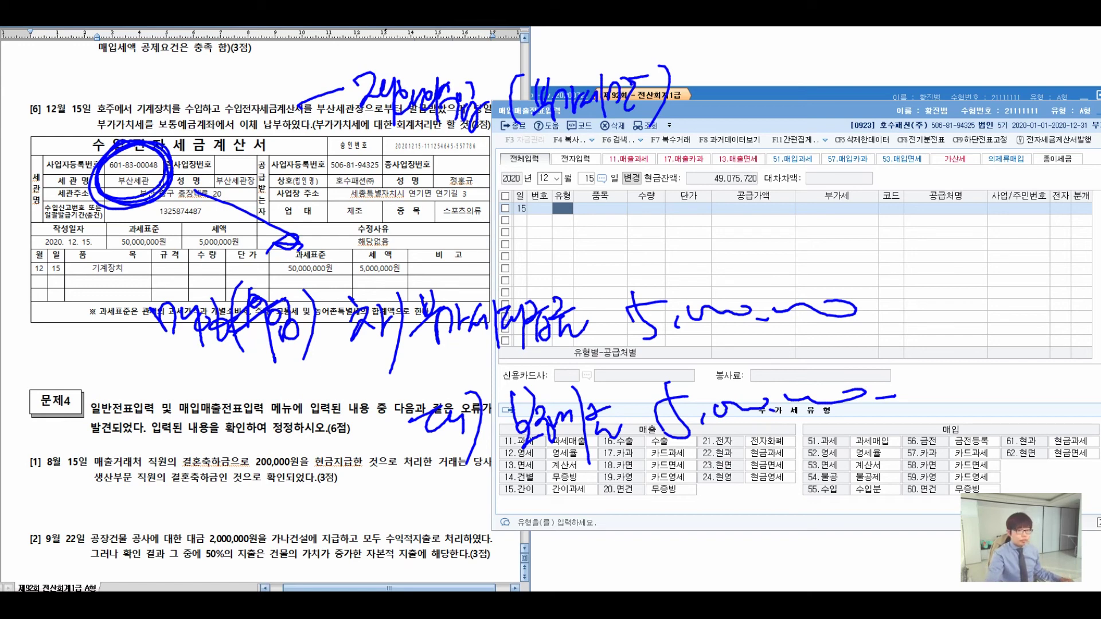
pyautogui.press('Escape')
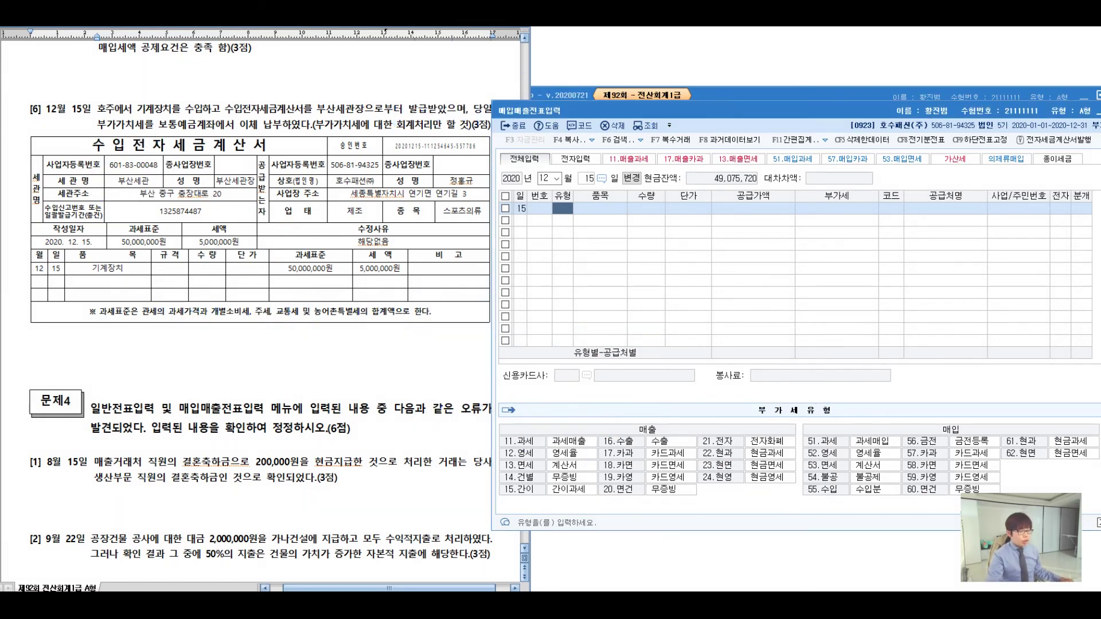
# Set the December 15 entry's transaction type to 55 (수입, import).
pyautogui.write('55')
pyautogui.press('Return')
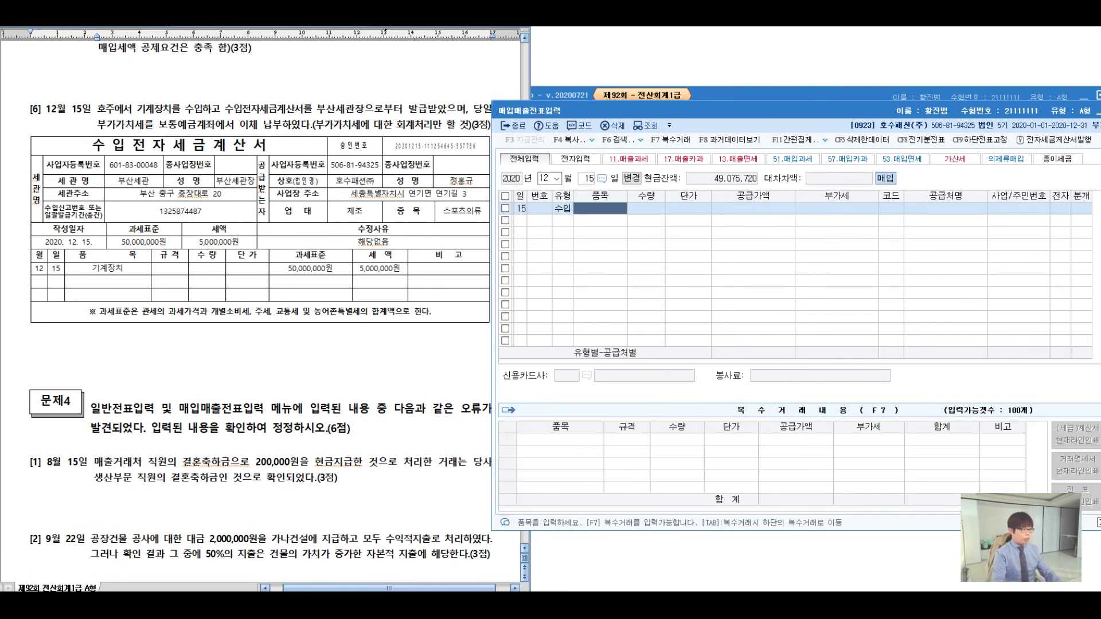
# Enter 기계장치 as the December 15 import's item, with a supply value of 50,000,000 and the computed VAT accepted.
pyautogui.write('기계장치')
pyautogui.press('Return')
pyautogui.press('Return')
pyautogui.press('Return')
pyautogui.write('50,000,000')
pyautogui.press('Return')
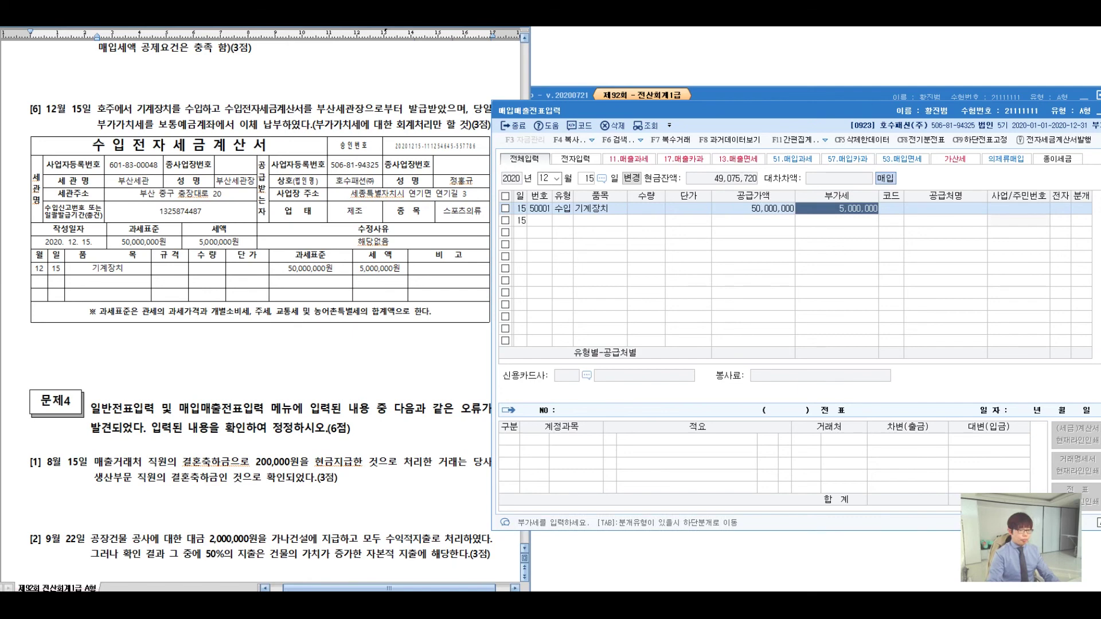
pyautogui.press('Return')
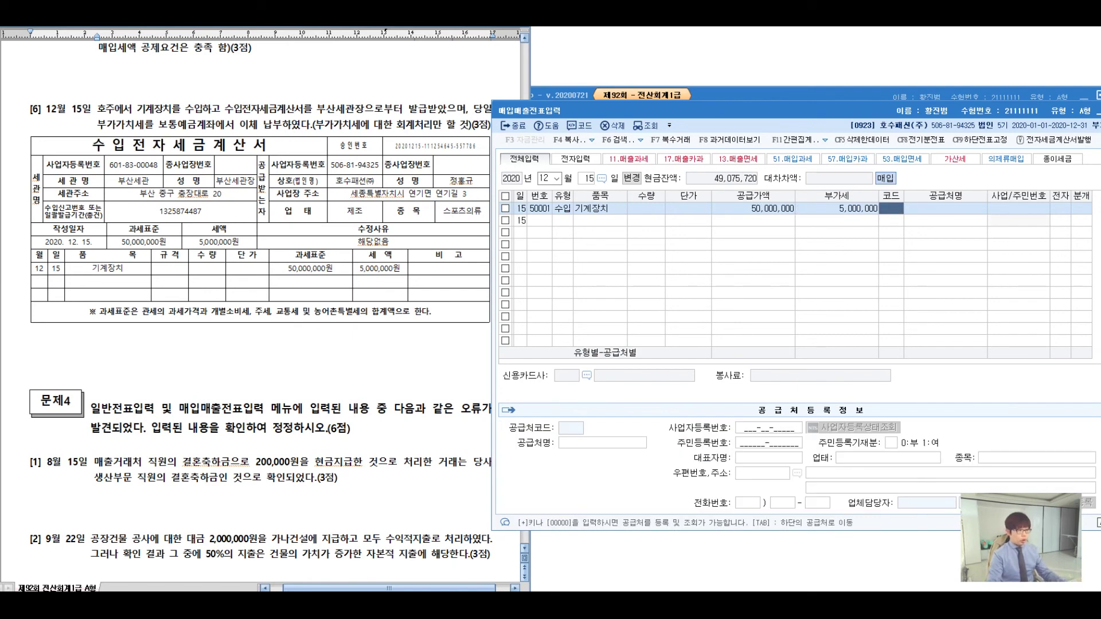
# Set the December 15 import's supplier to 부산세관 and mark its tax invoice as electronic (여).
pyautogui.press('+')
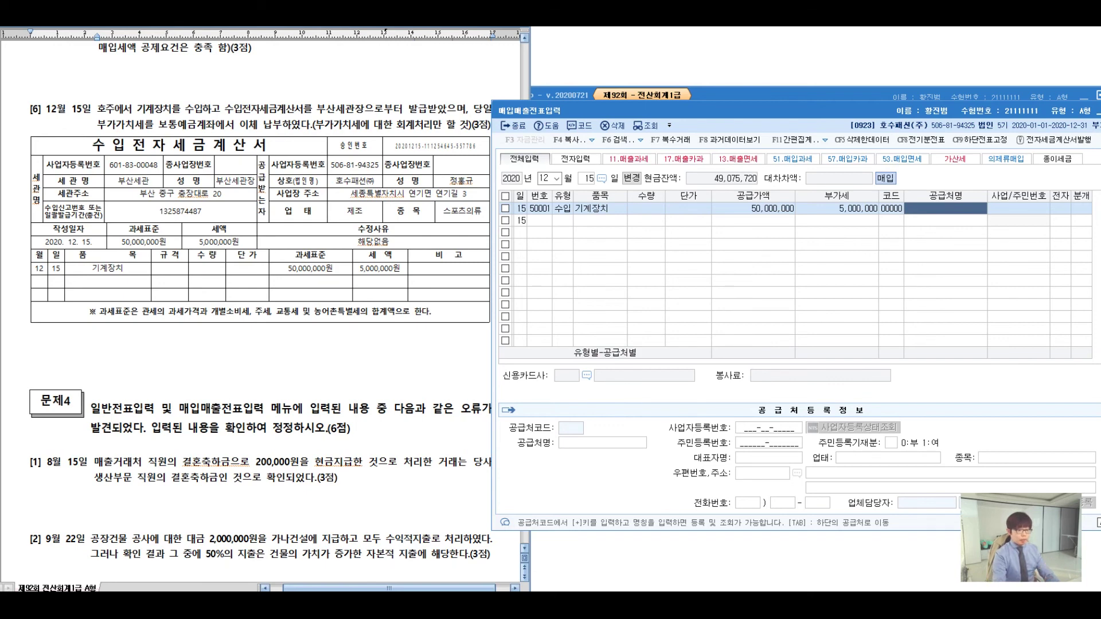
pyautogui.write('부')
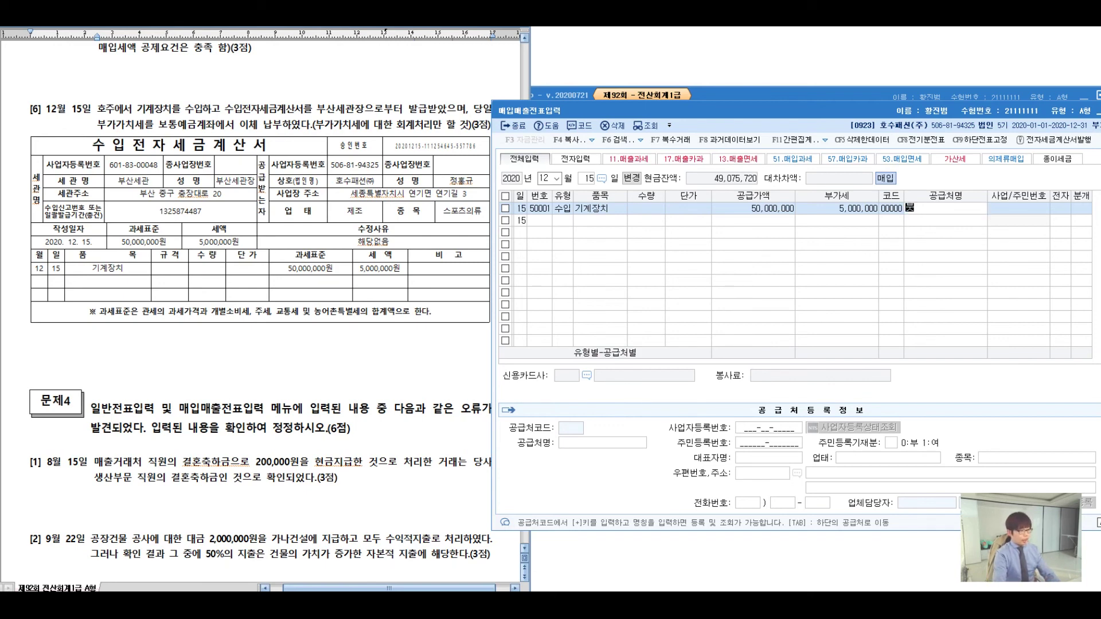
pyautogui.write('산세관')
pyautogui.press('Return')
pyautogui.press('1')
pyautogui.press('Return')
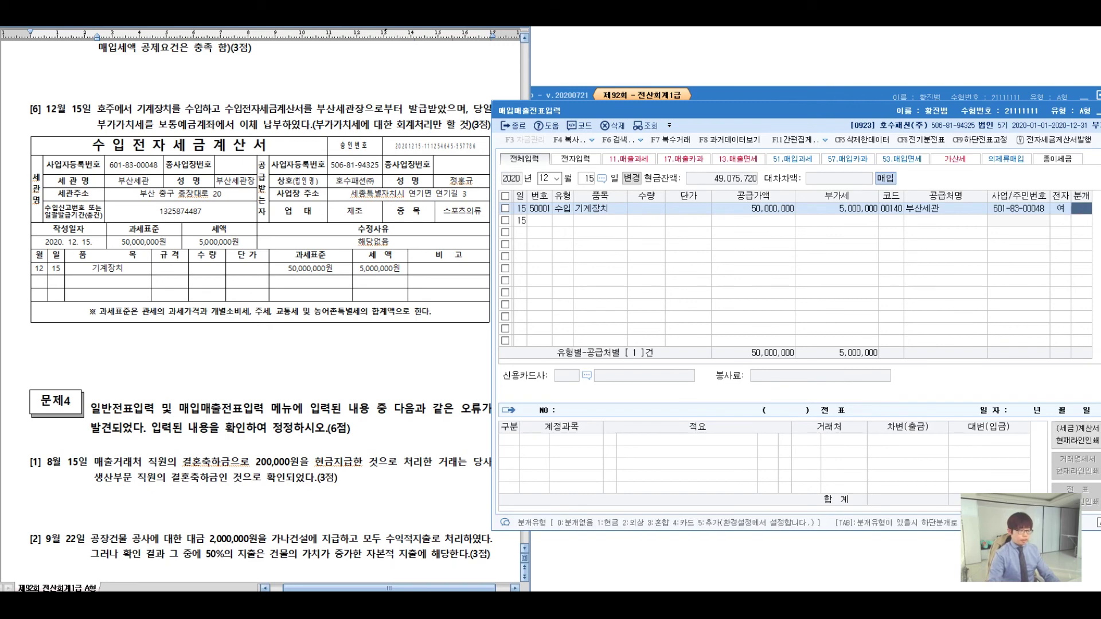
# Set the December 15 entry's journal type to 3 (혼합, mixed) and accept the proposed 부가세대급금 debit line.
pyautogui.press('3')
pyautogui.press('Return')
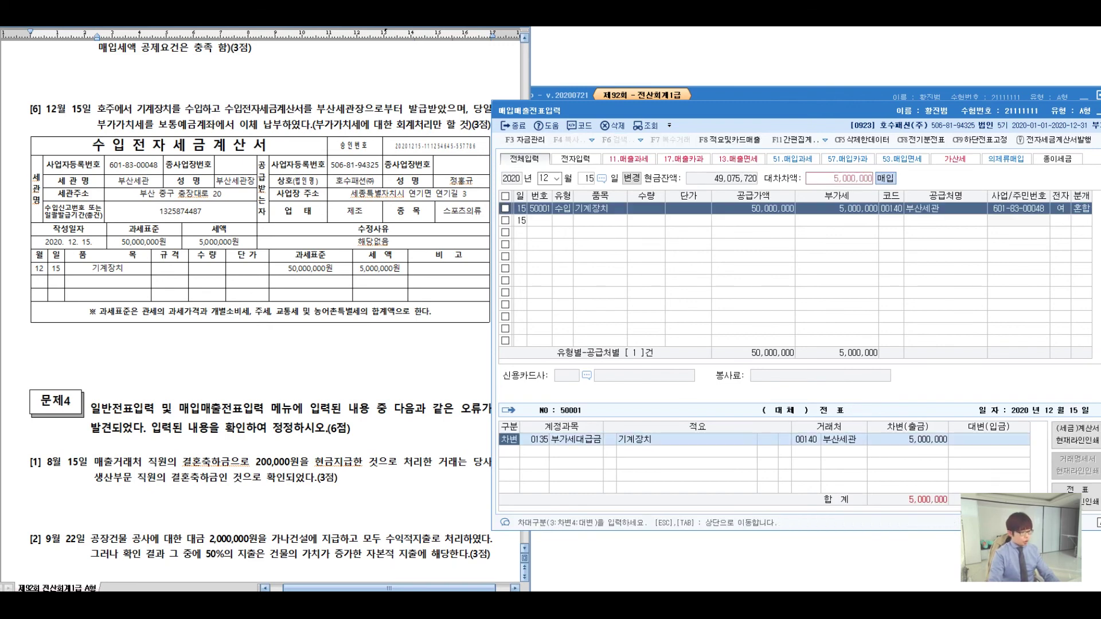
pyautogui.press('Return')
pyautogui.press('Return')
pyautogui.press('Return')
pyautogui.press('Return')
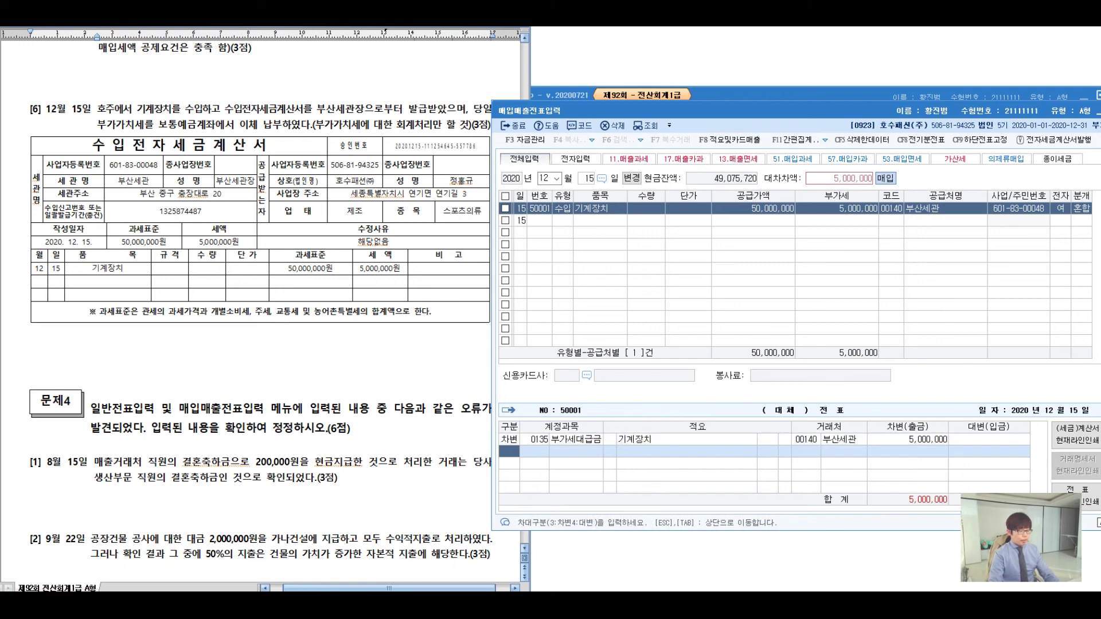
# Add a credit line to account 103 보통예금 for 5,000,000 and return to the December 15 entry's supply value.
pyautogui.press('4')
pyautogui.press('Return')
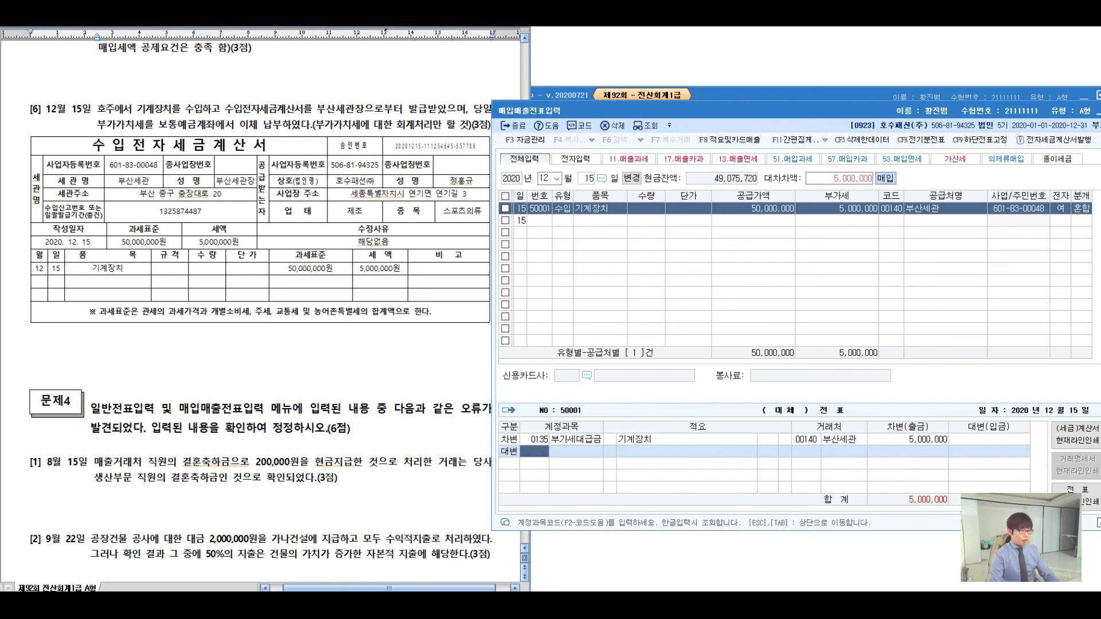
pyautogui.write('103')
pyautogui.press('Return')
pyautogui.press('Return')
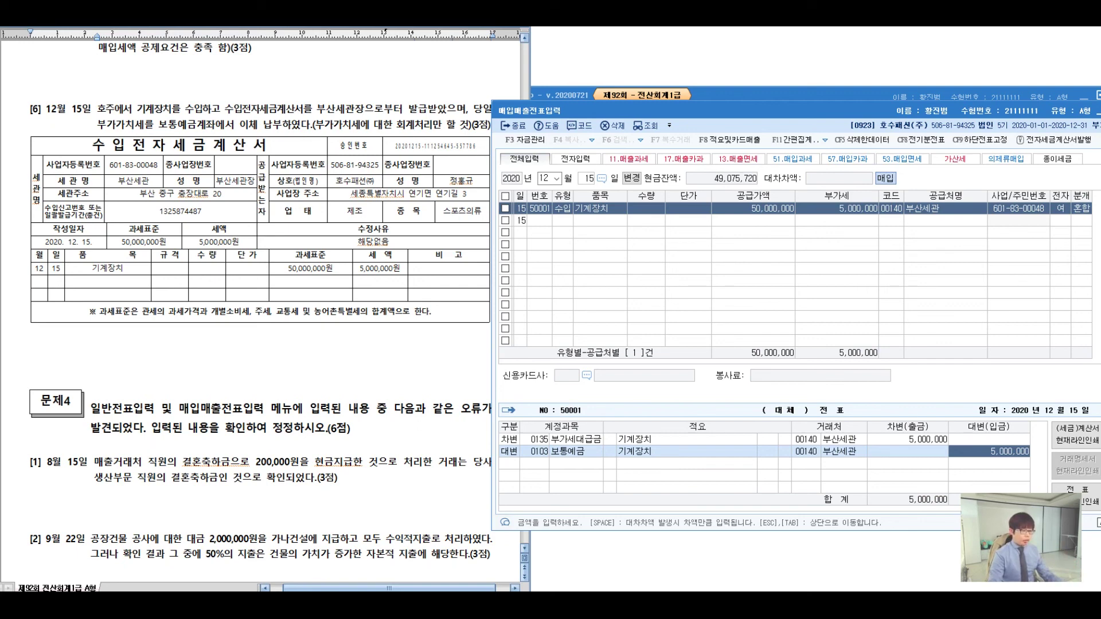
pyautogui.press('Return')
pyautogui.click(753, 209)
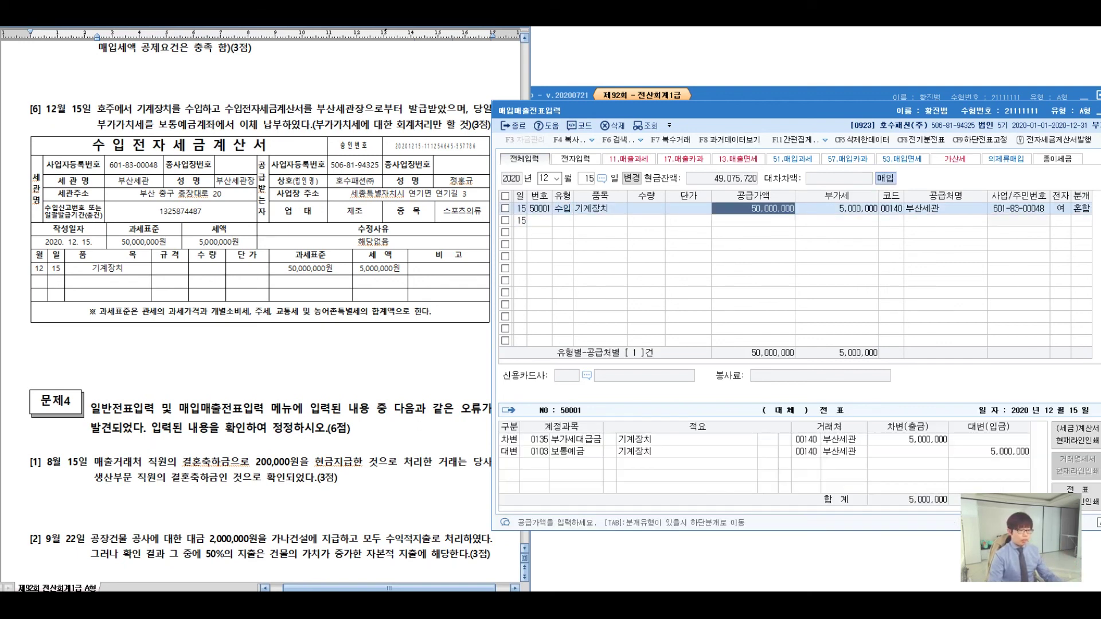